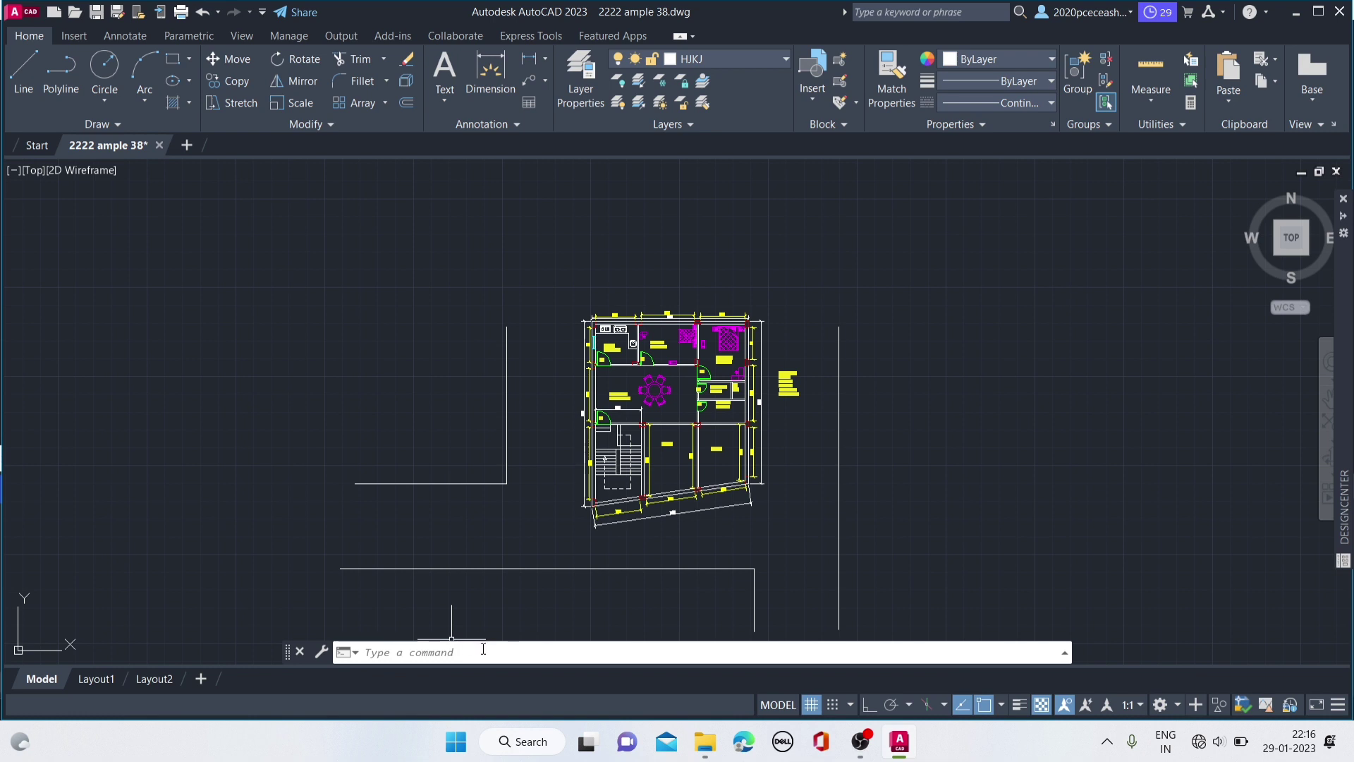
Step: Open the Dimension Style Manager with the D (DIMSTYLE) command, ISO-25 current
left_click(483, 649)
type("D")
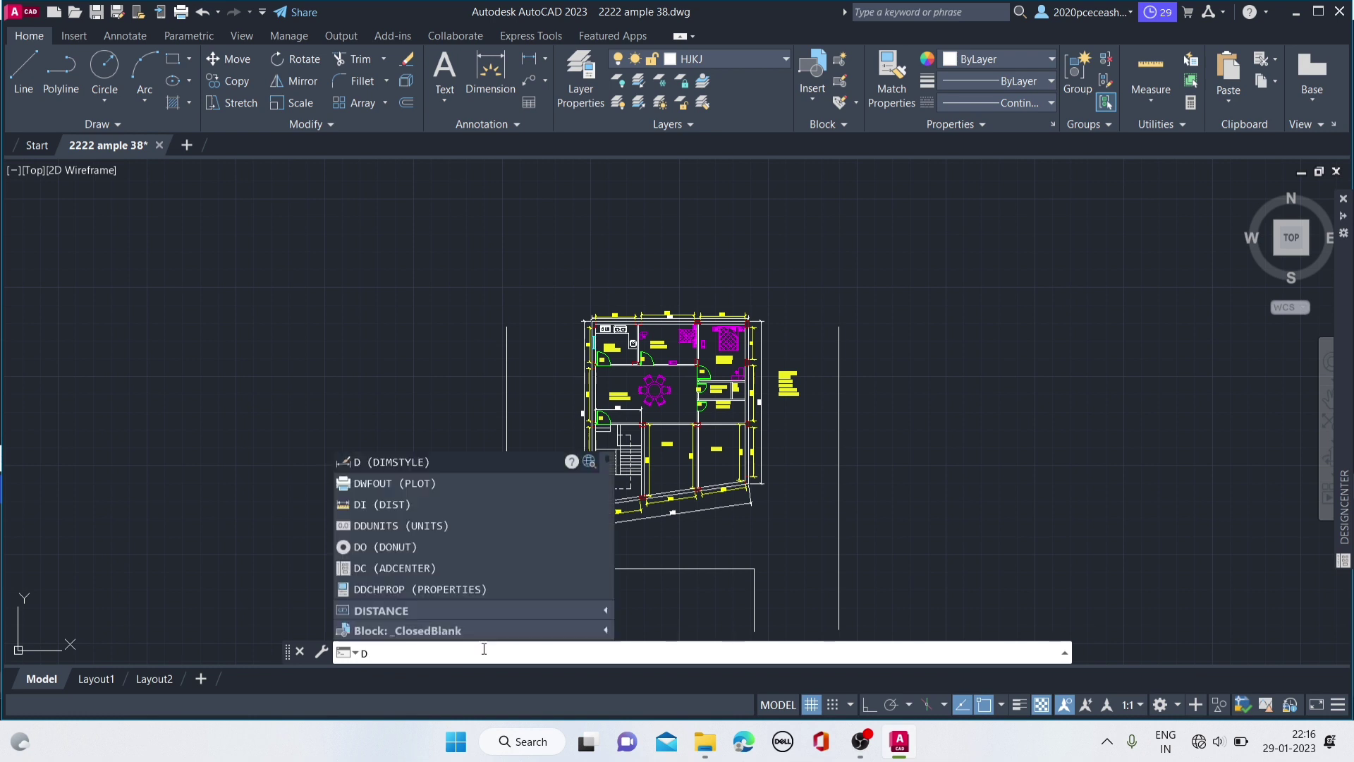
key("Return")
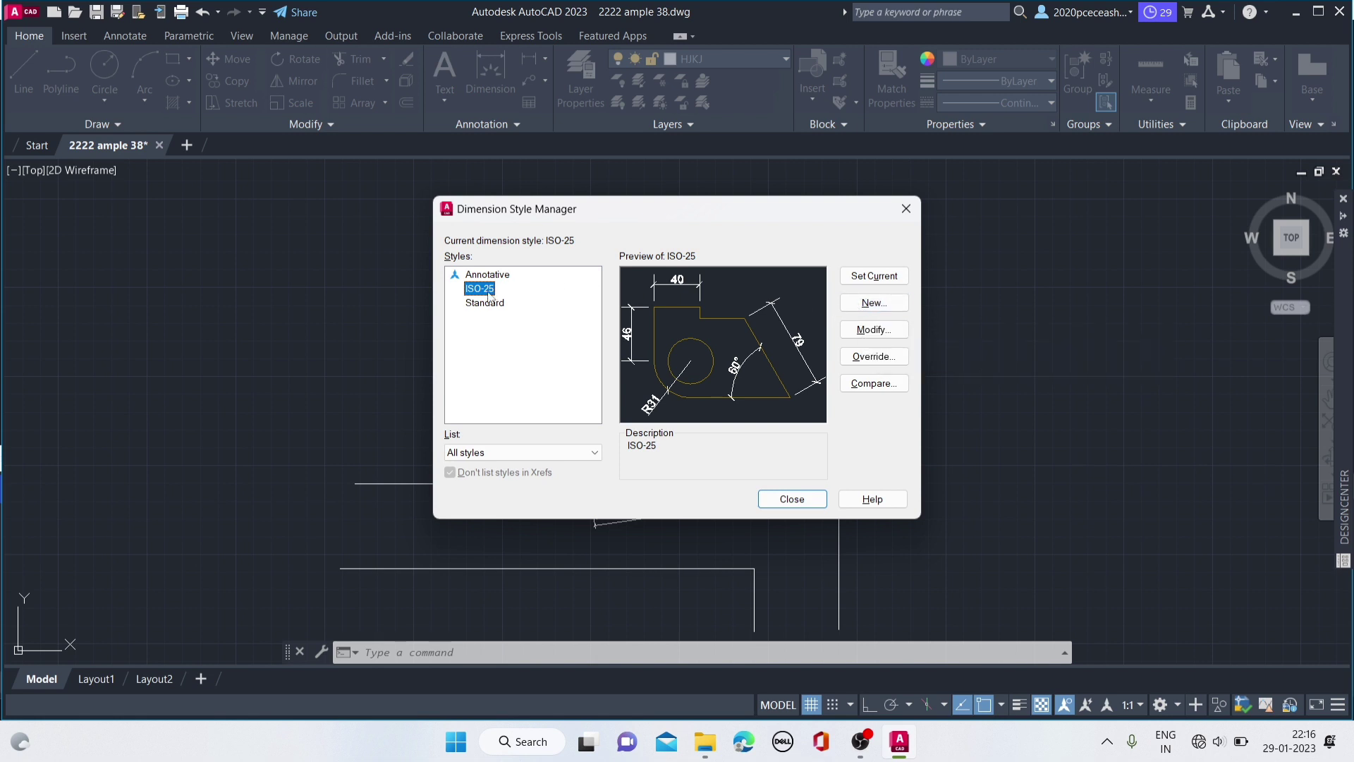
Step: Open ISO-25 for modification and bring up its Lines settings
left_click(881, 336)
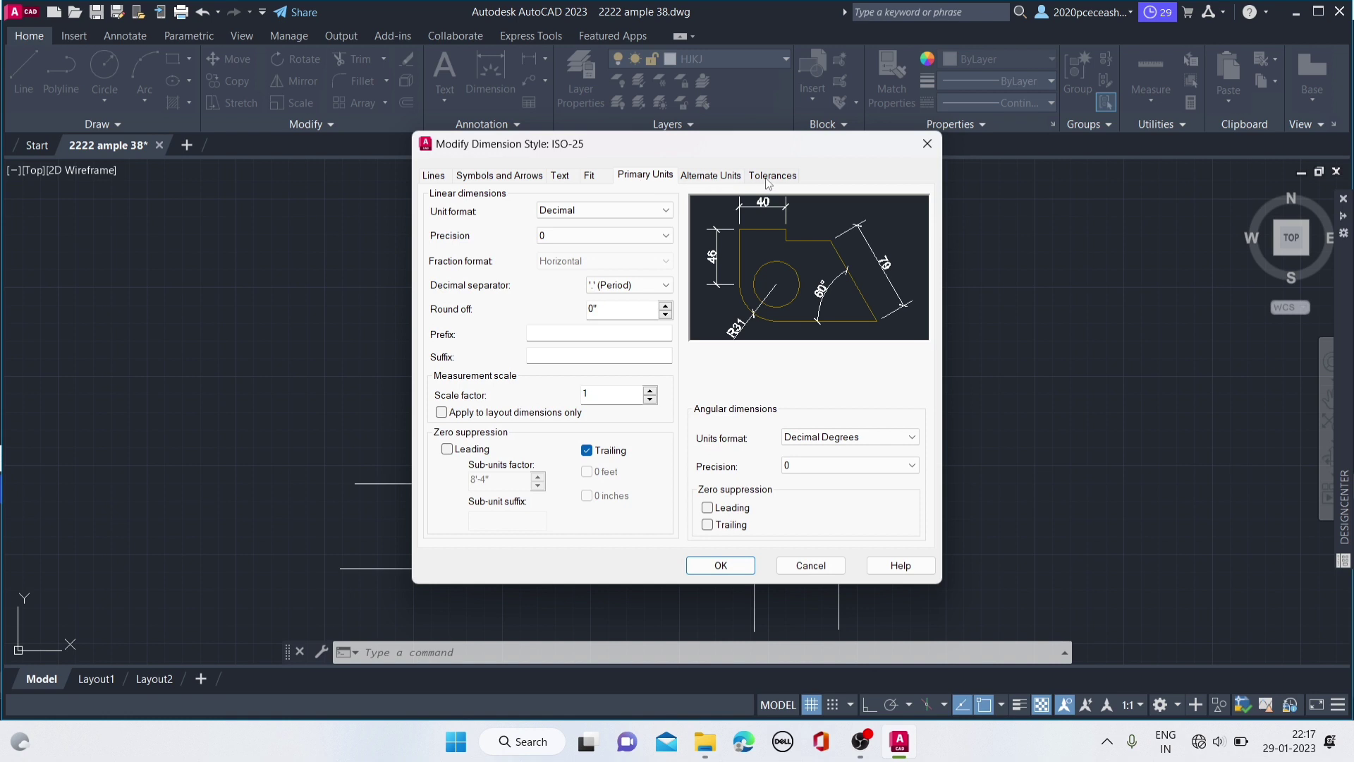
left_click(433, 177)
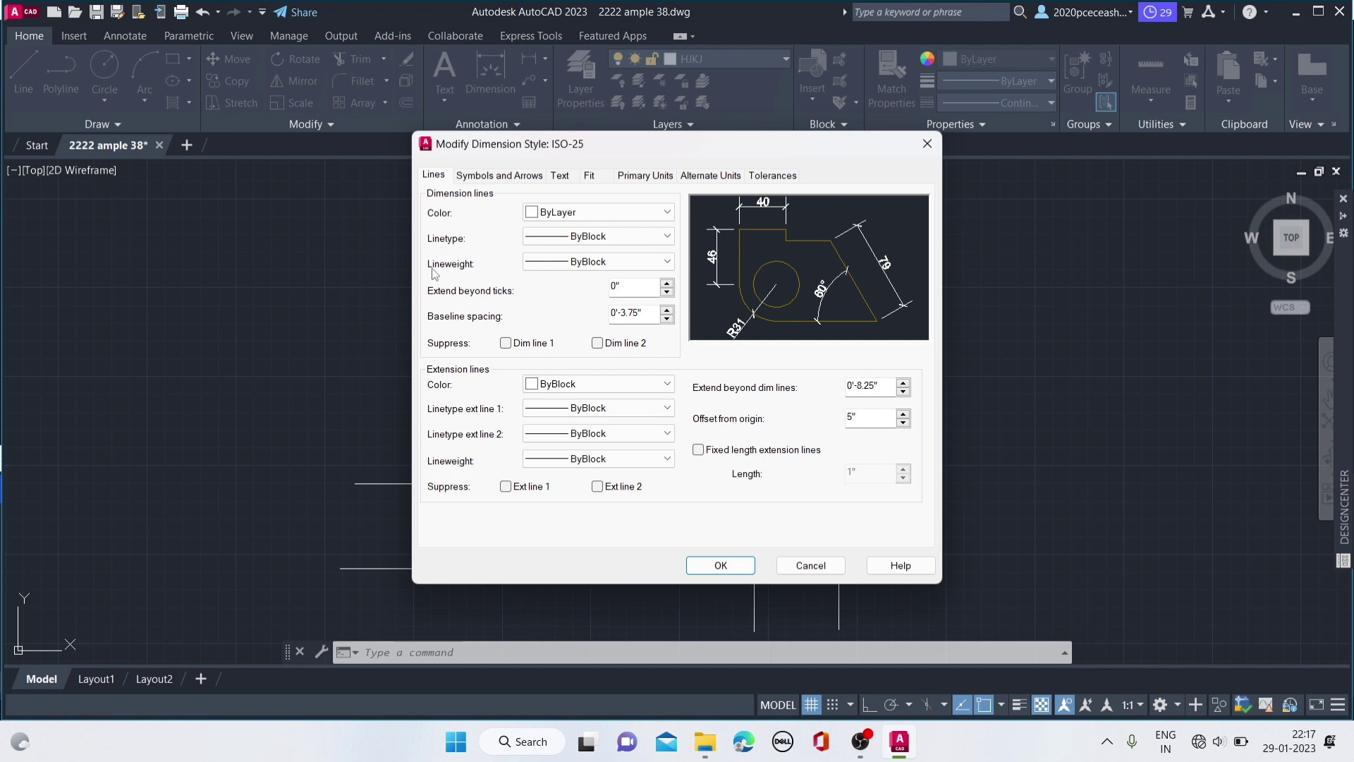
Step: Try red and yellow dimension line colours, keep ByLayer, and set linetype to ByLayer
left_click(538, 212)
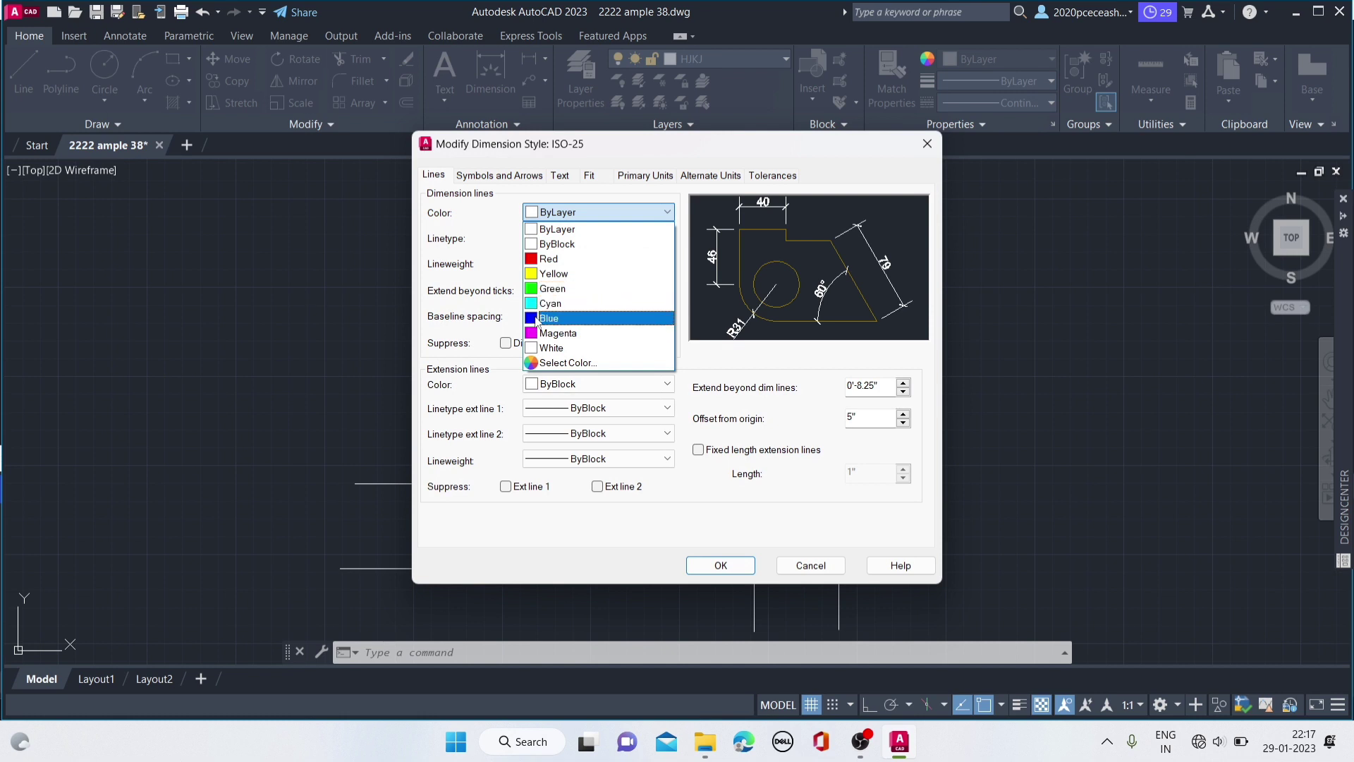
left_click(554, 258)
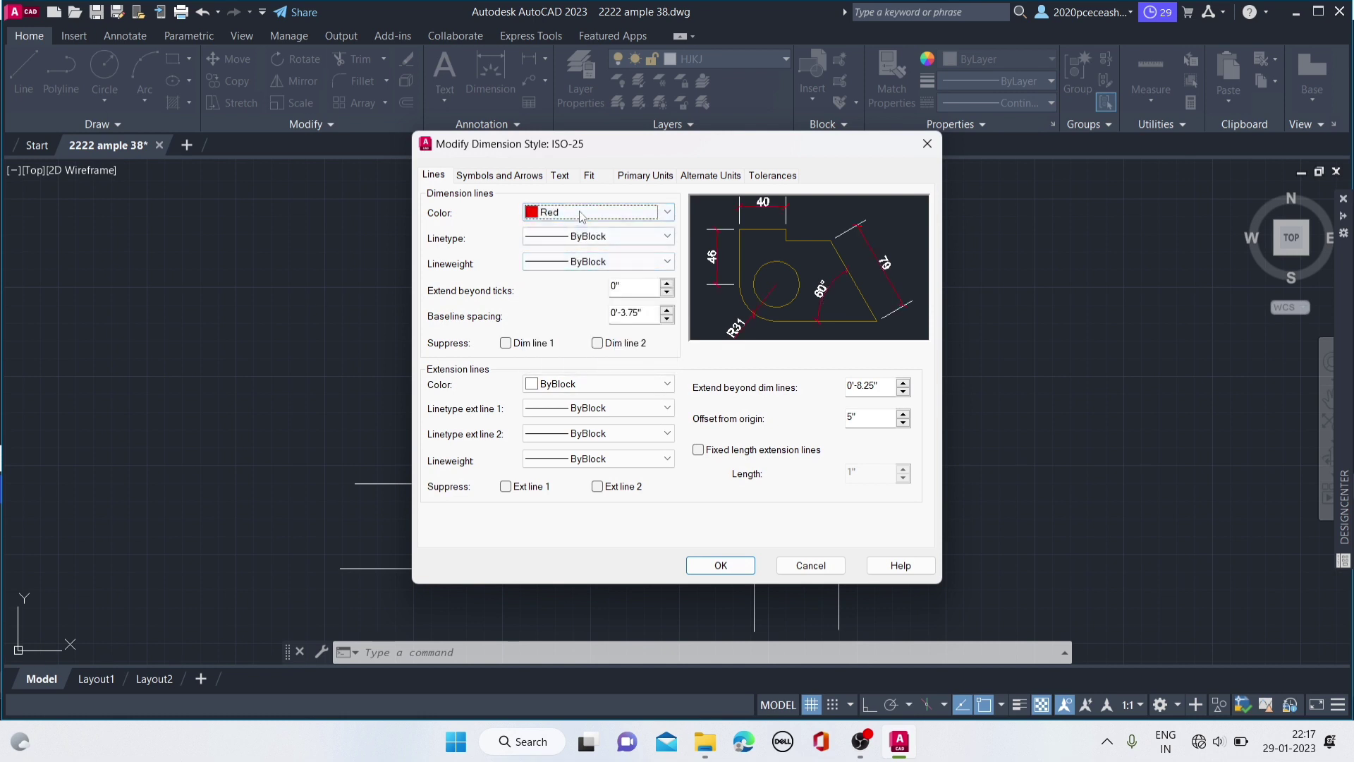
left_click(575, 212)
left_click(554, 274)
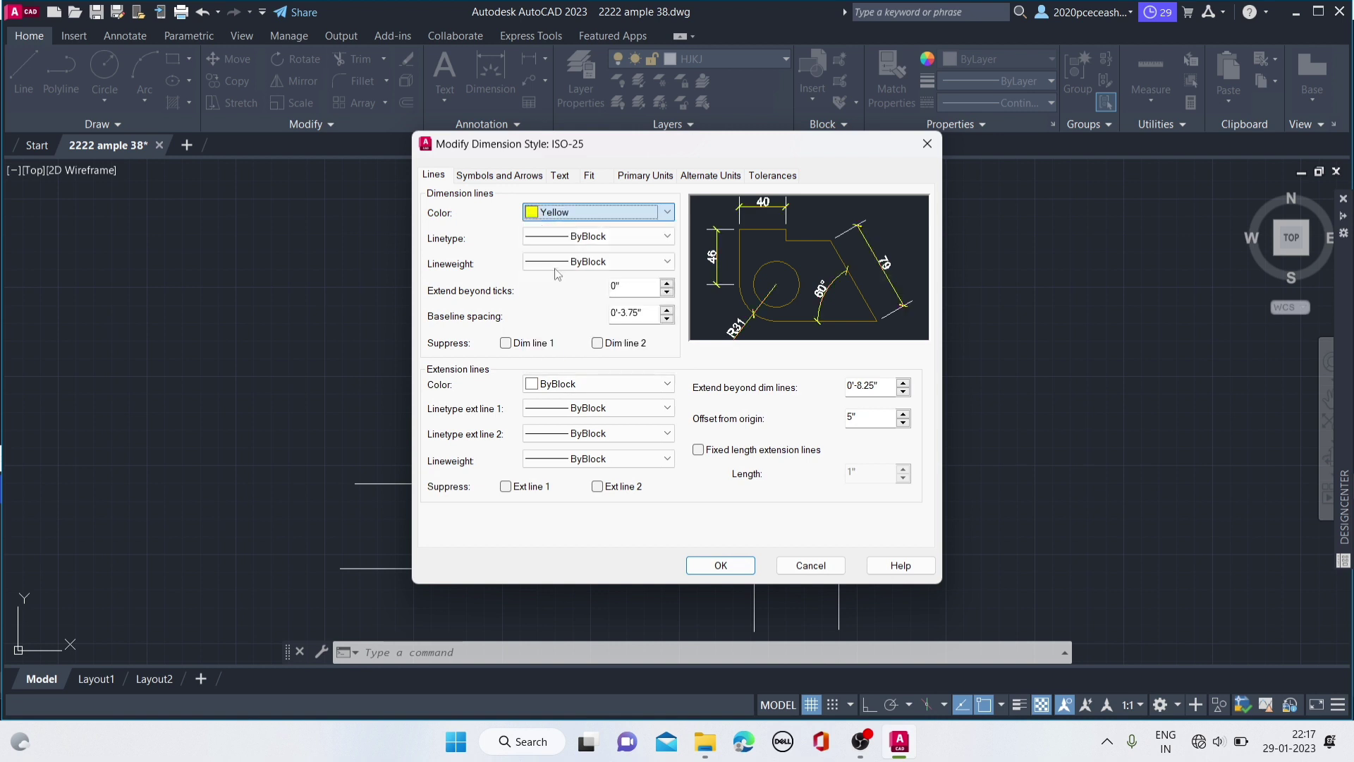
left_click(575, 217)
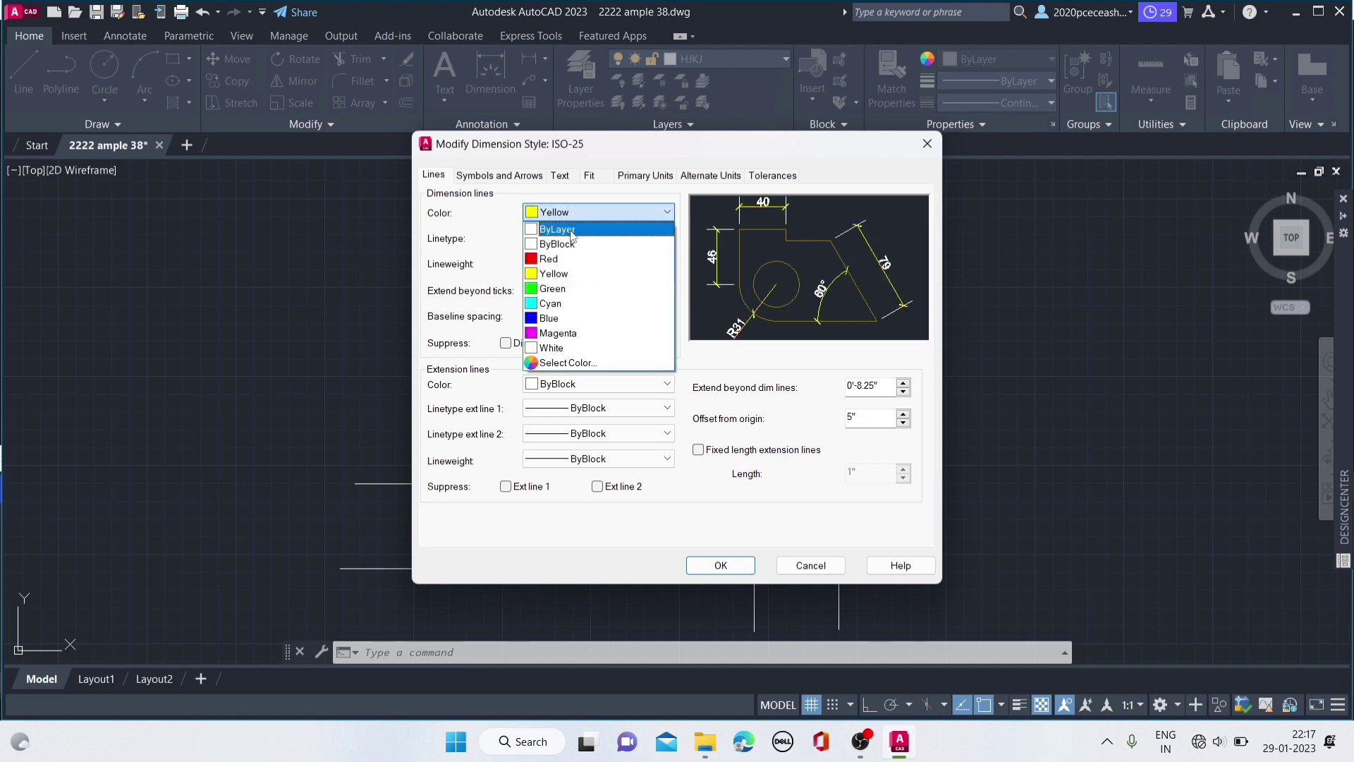
left_click(571, 233)
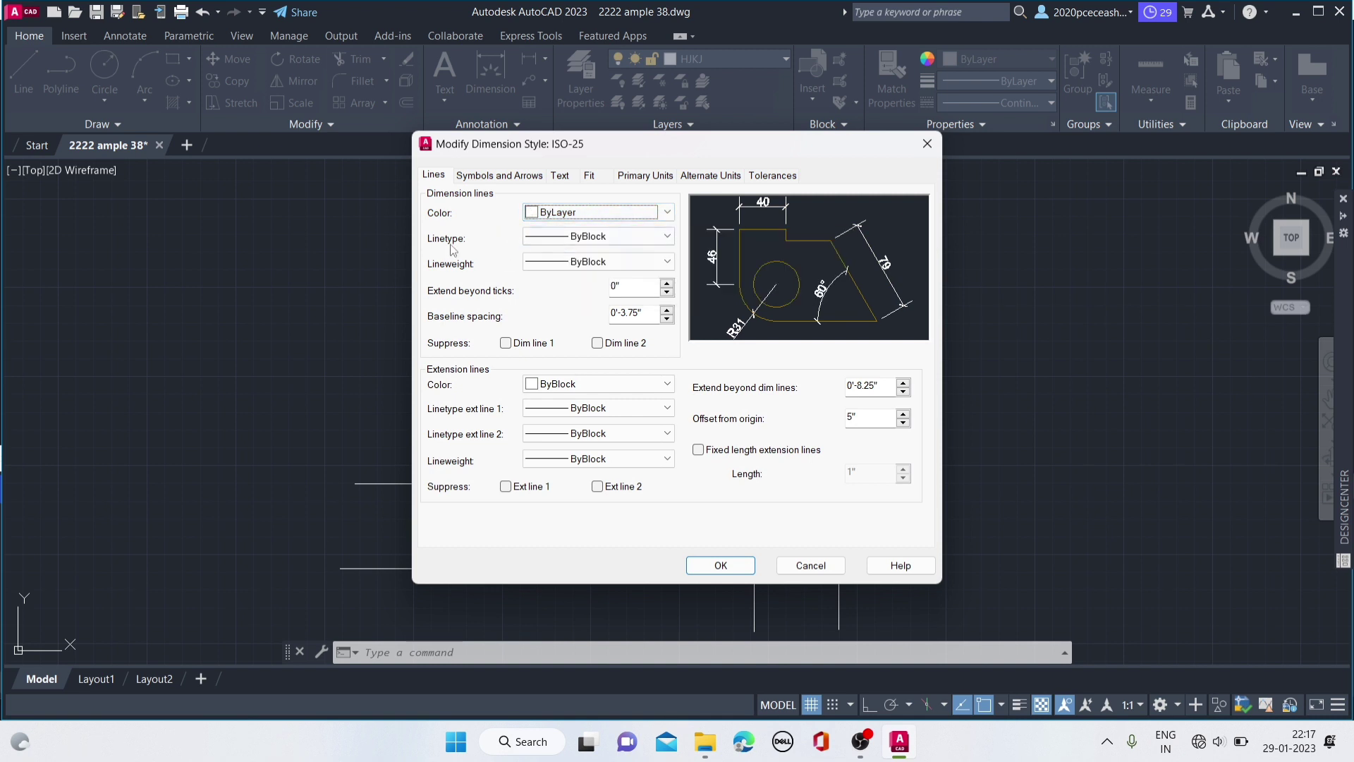
left_click(587, 237)
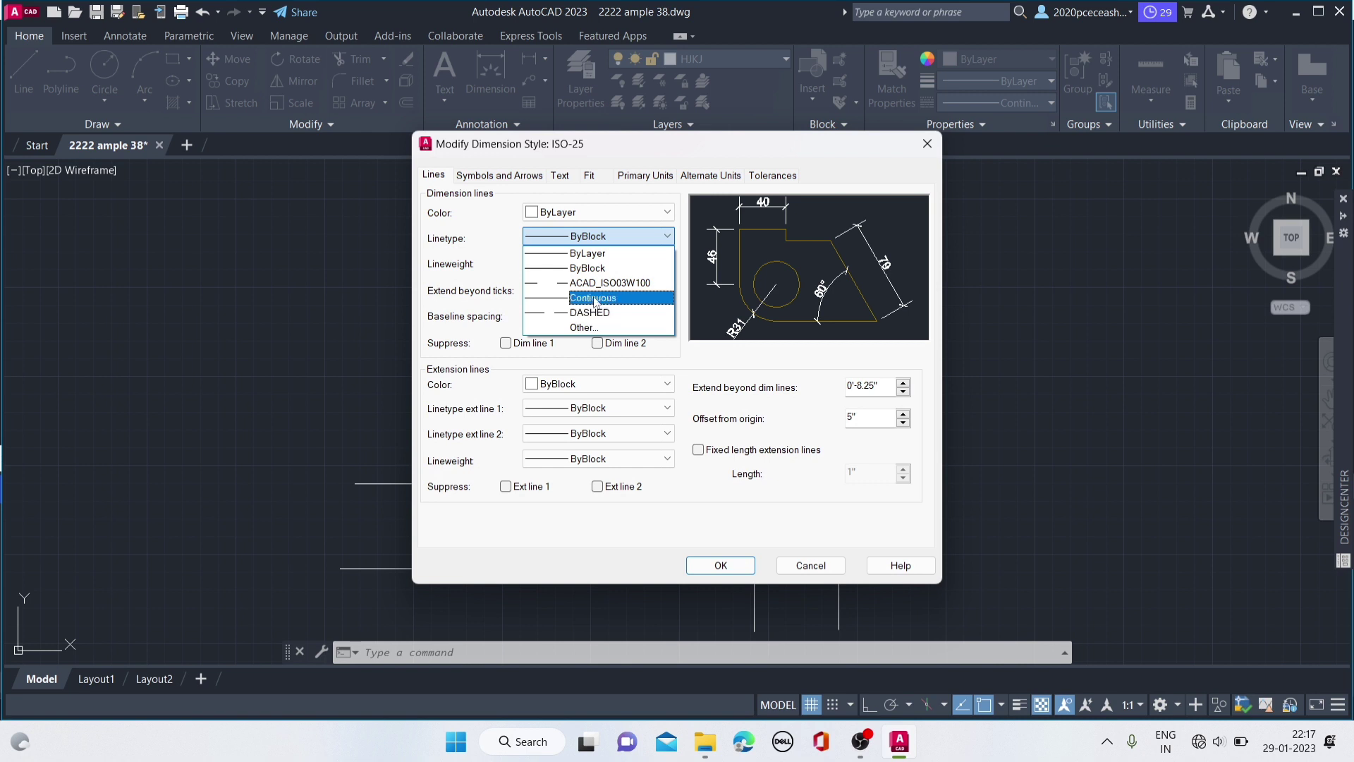
left_click(596, 255)
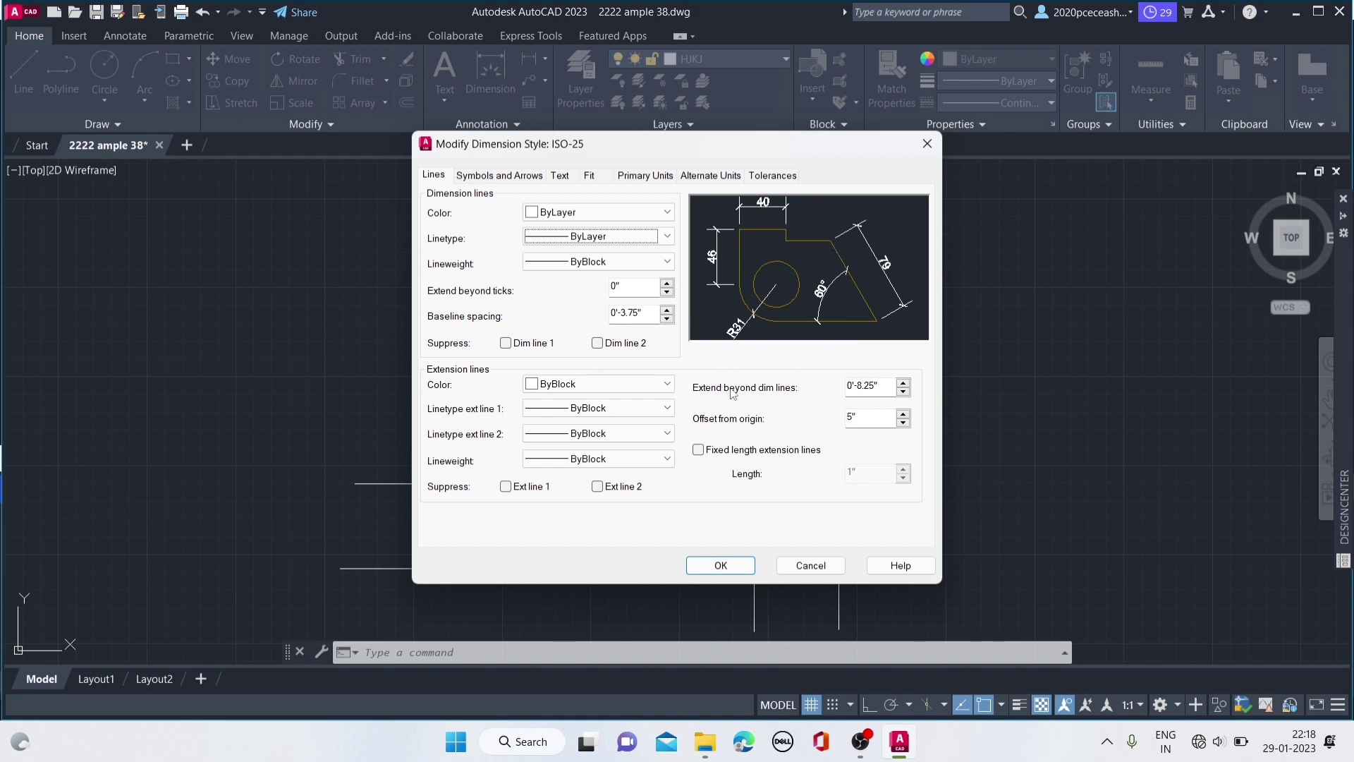
Step: Set extension lines to extend 0'-8.75" beyond dimension lines
left_click(903, 383)
left_click(903, 383)
left_click(904, 383)
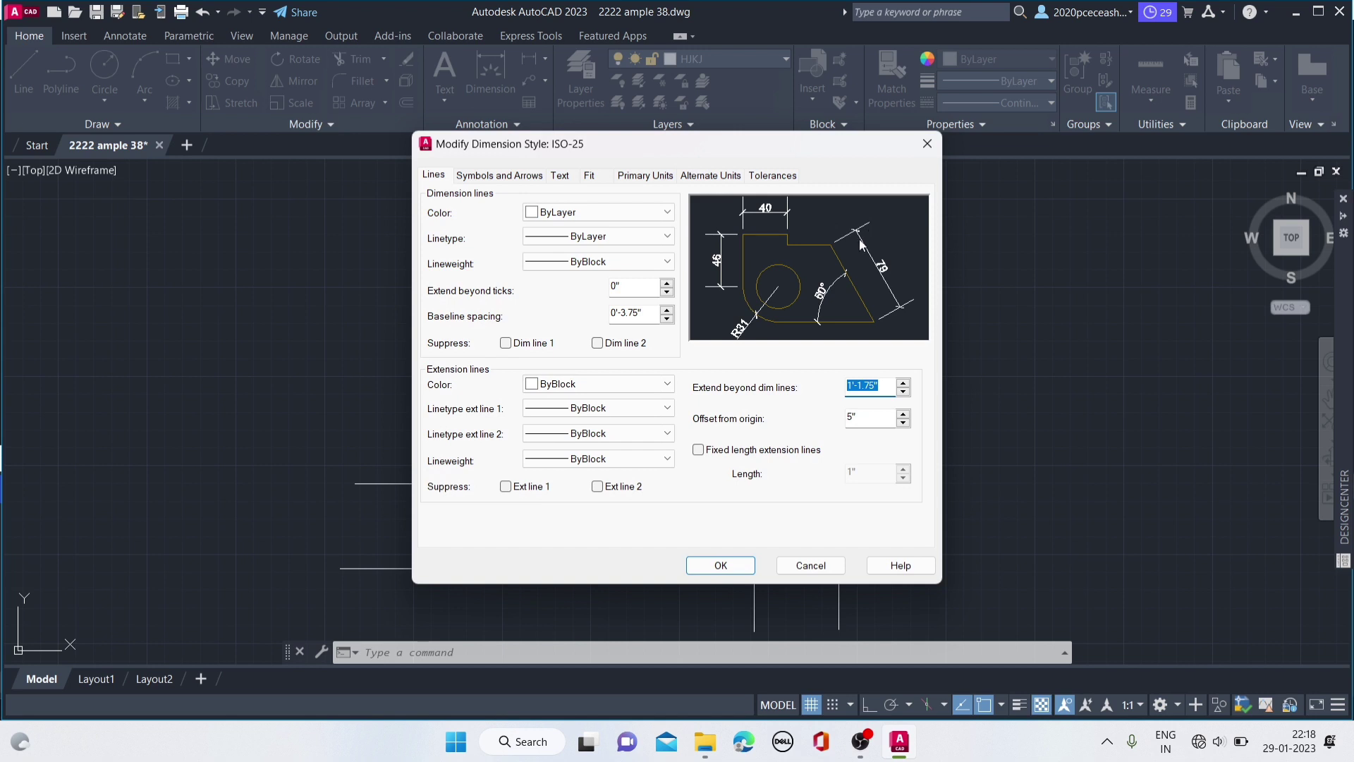
left_click(903, 383)
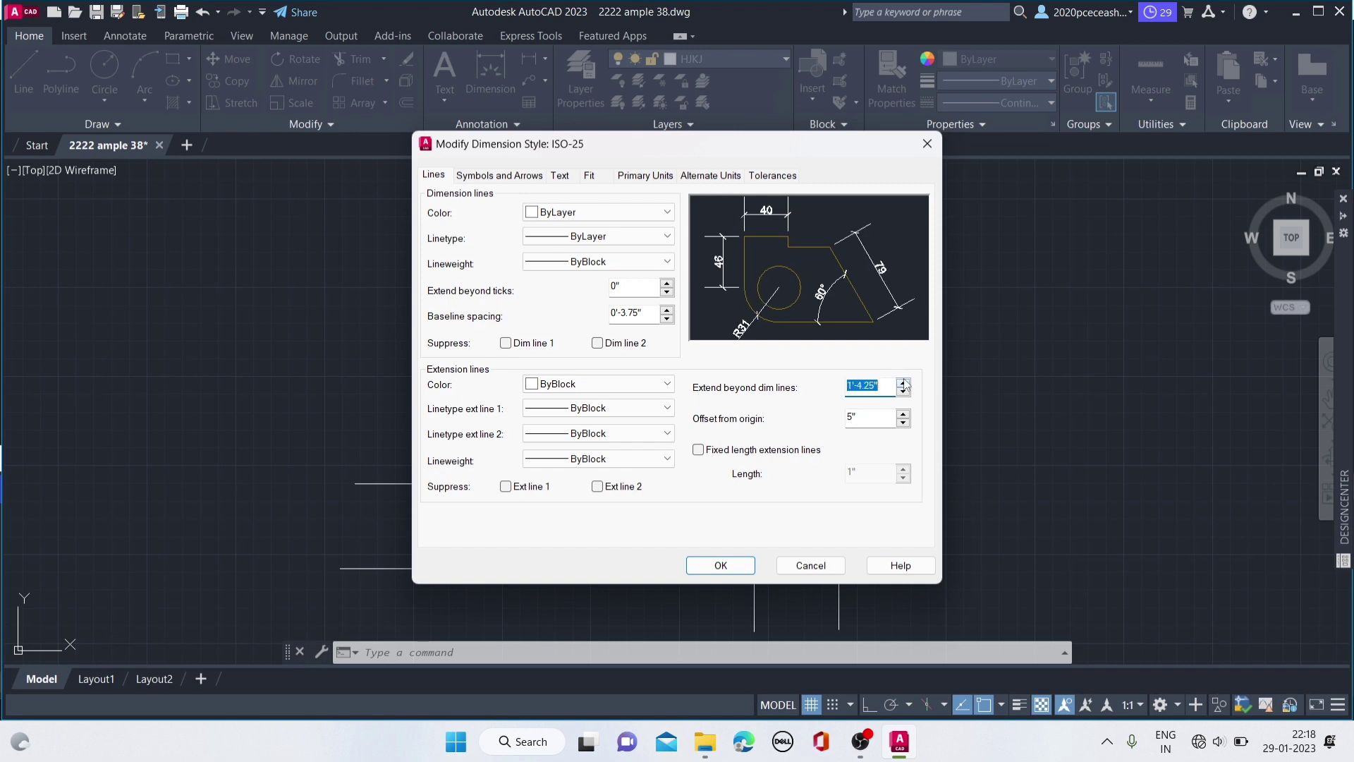
left_click(903, 383)
left_click(903, 383)
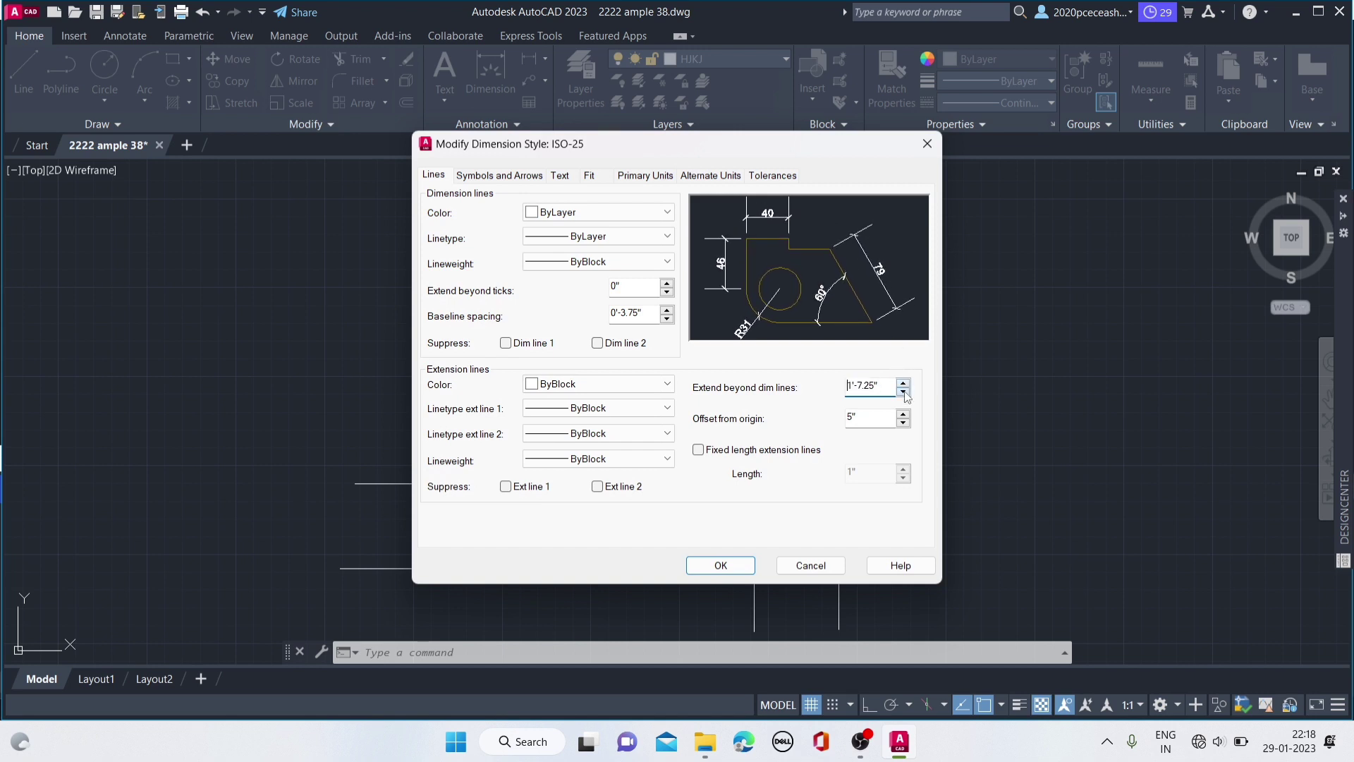
left_click(903, 390)
left_click(903, 390)
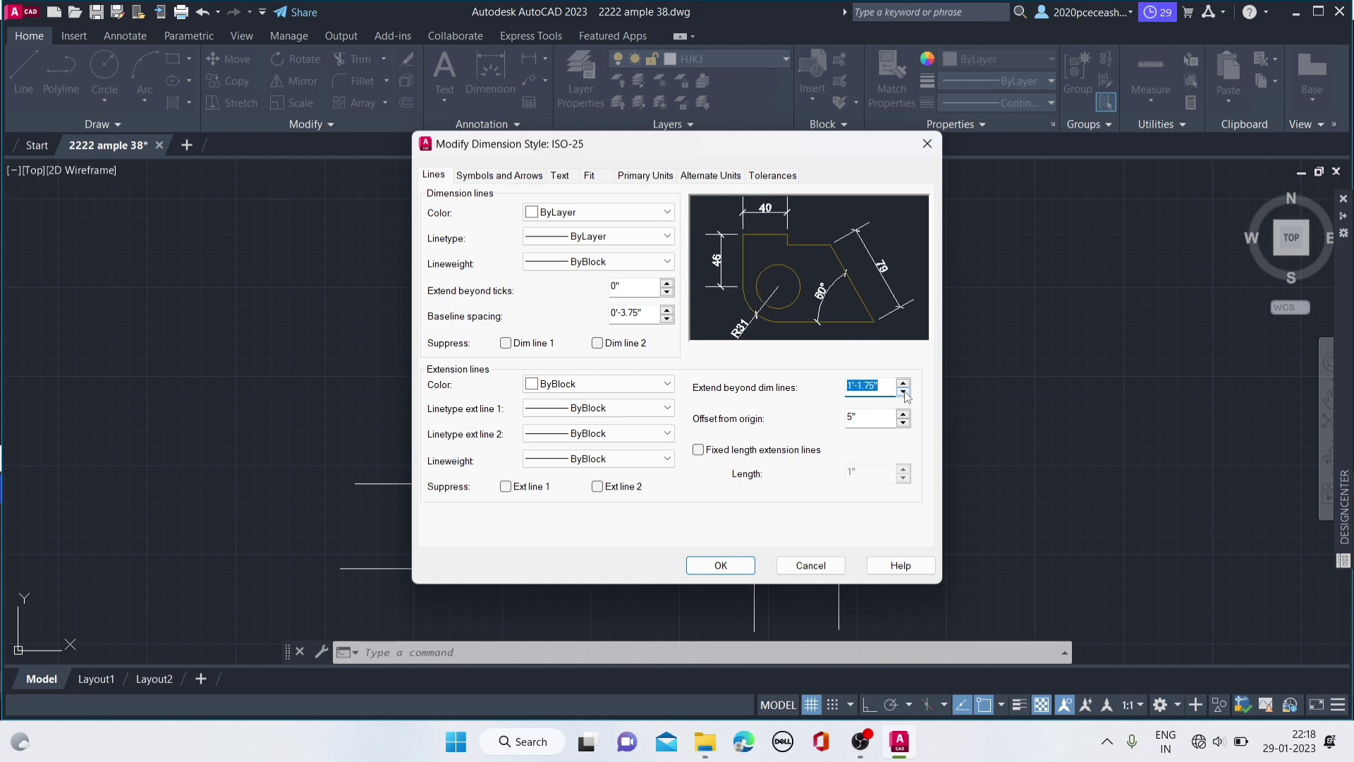
left_click(903, 391)
left_click(904, 391)
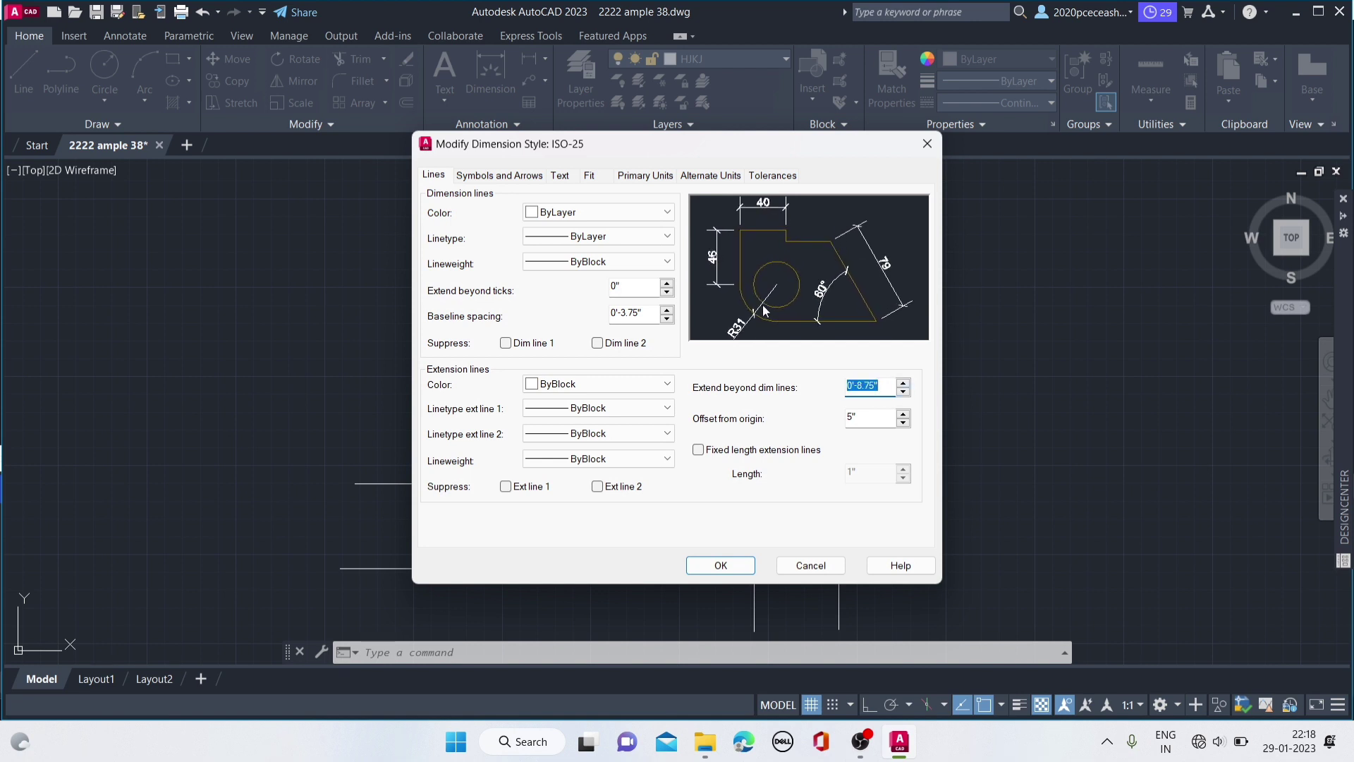
Step: Raise the extension line offset from origin to 1'-1"
left_click(903, 414)
left_click(903, 414)
left_click(903, 414)
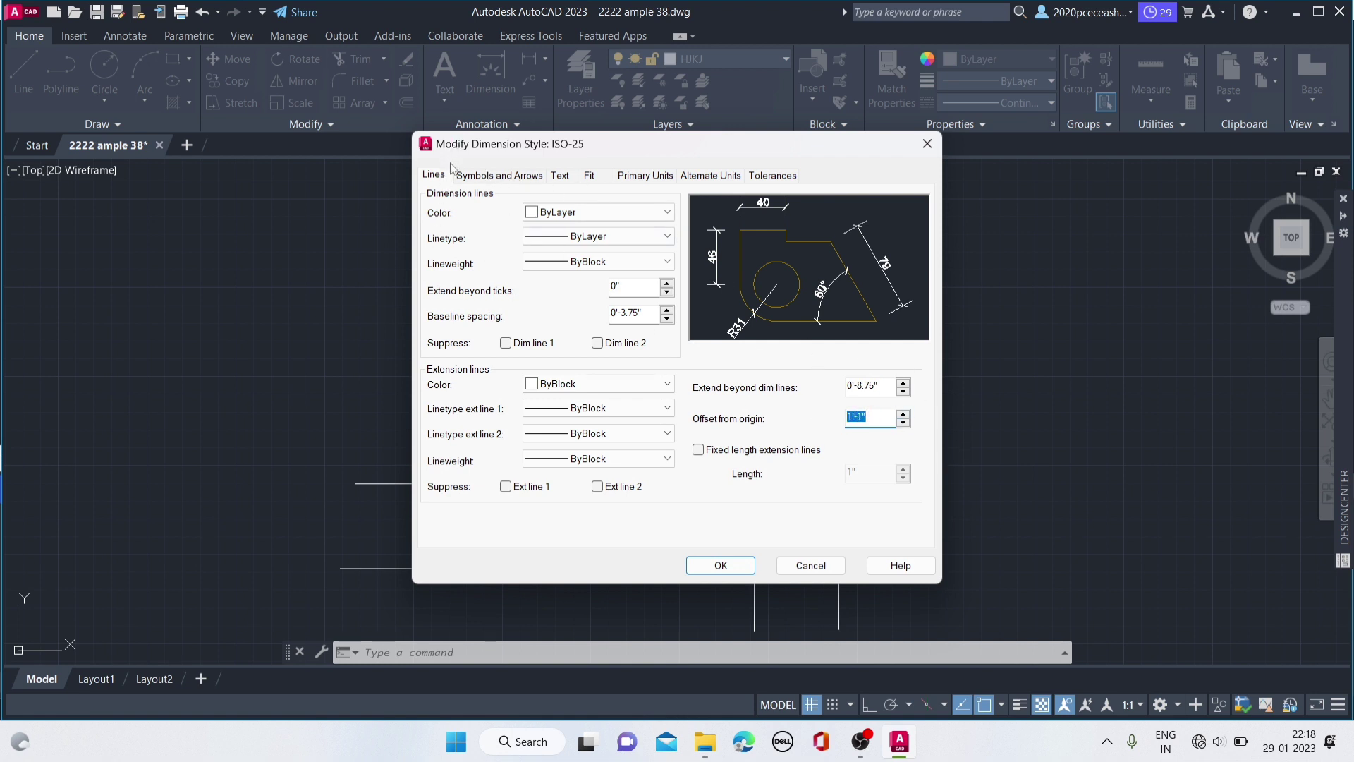
Step: Set first, second and leader arrowheads to Architectural tick
left_click(471, 178)
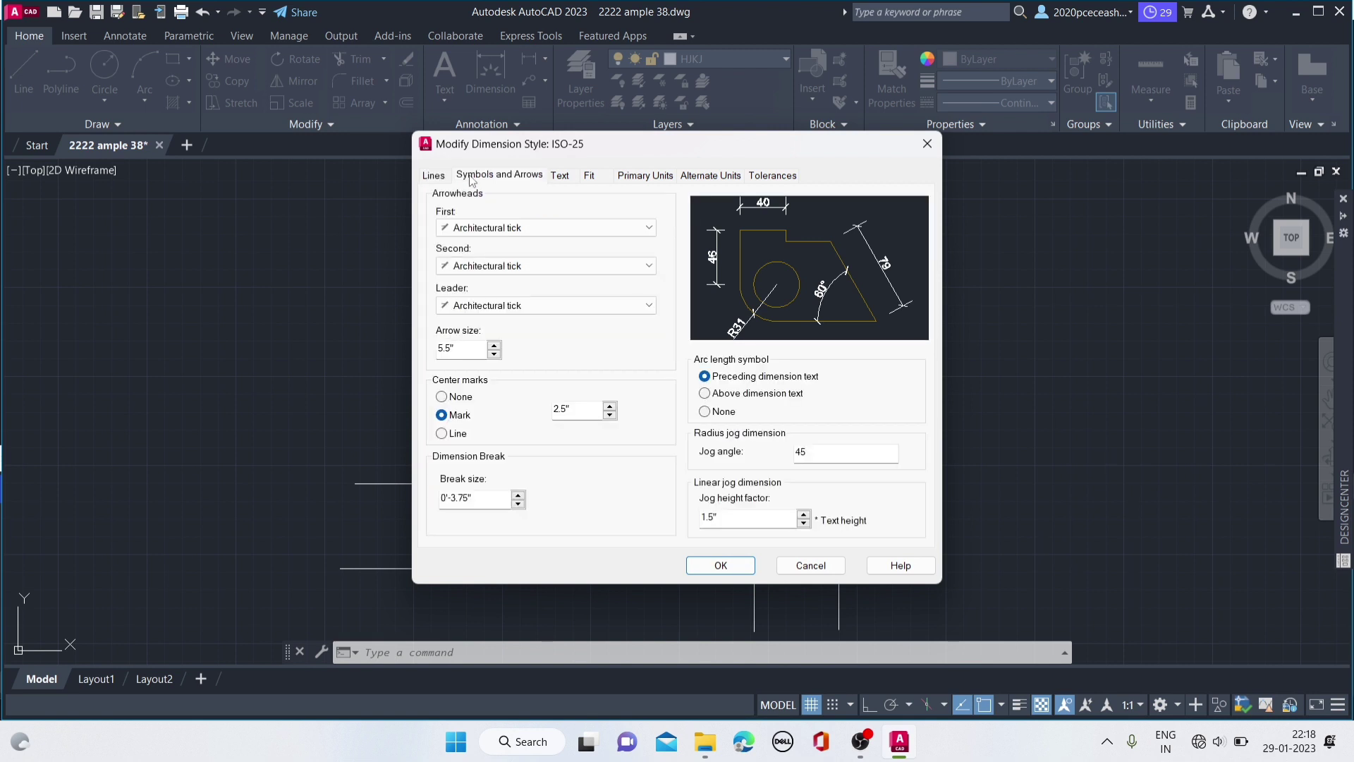
left_click(467, 228)
left_click(465, 244)
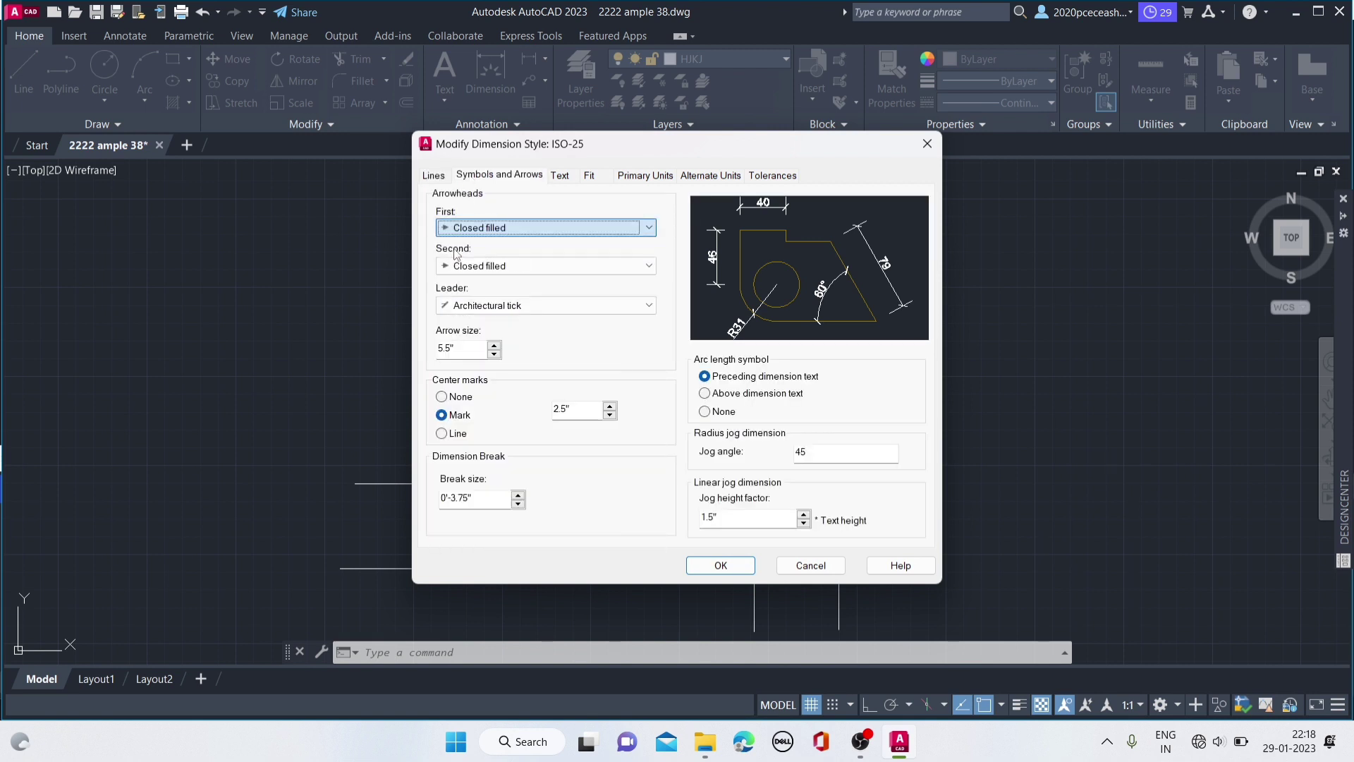
left_click(467, 229)
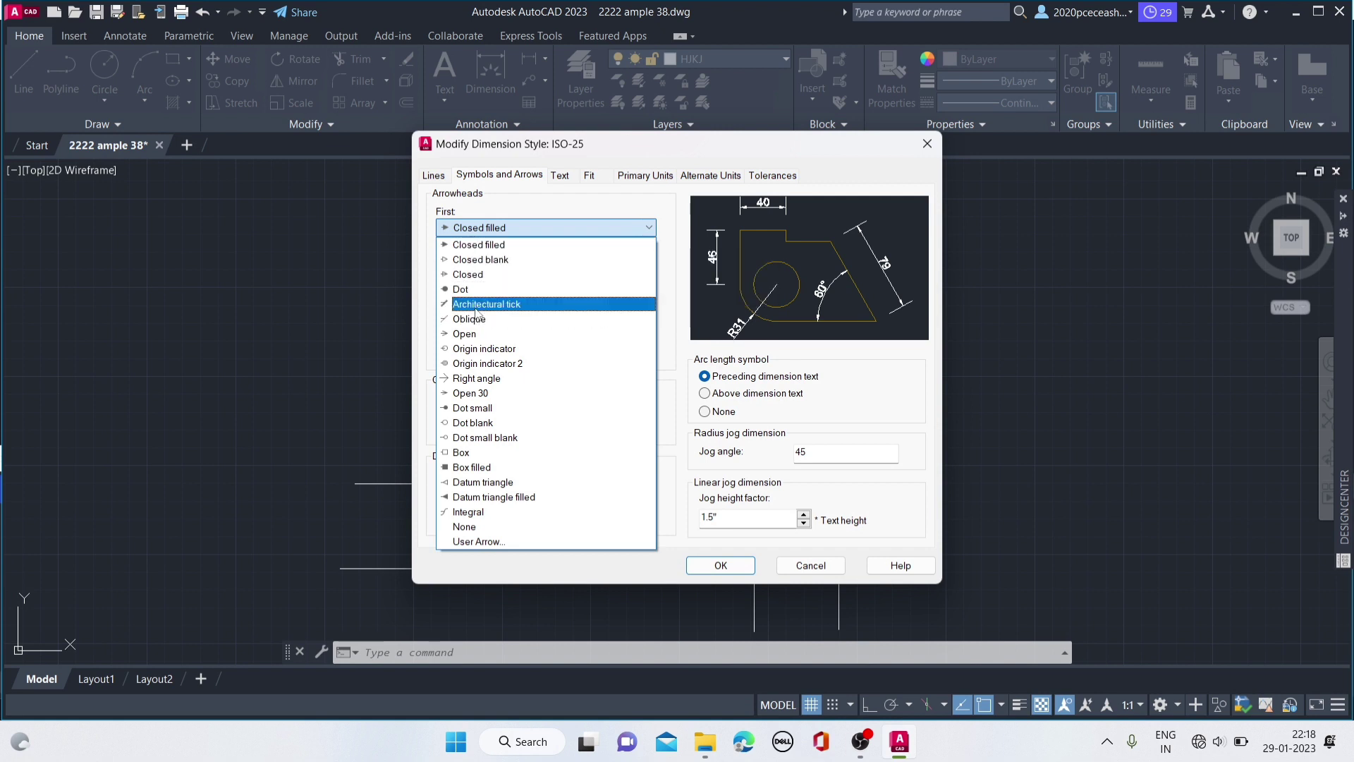
left_click(477, 304)
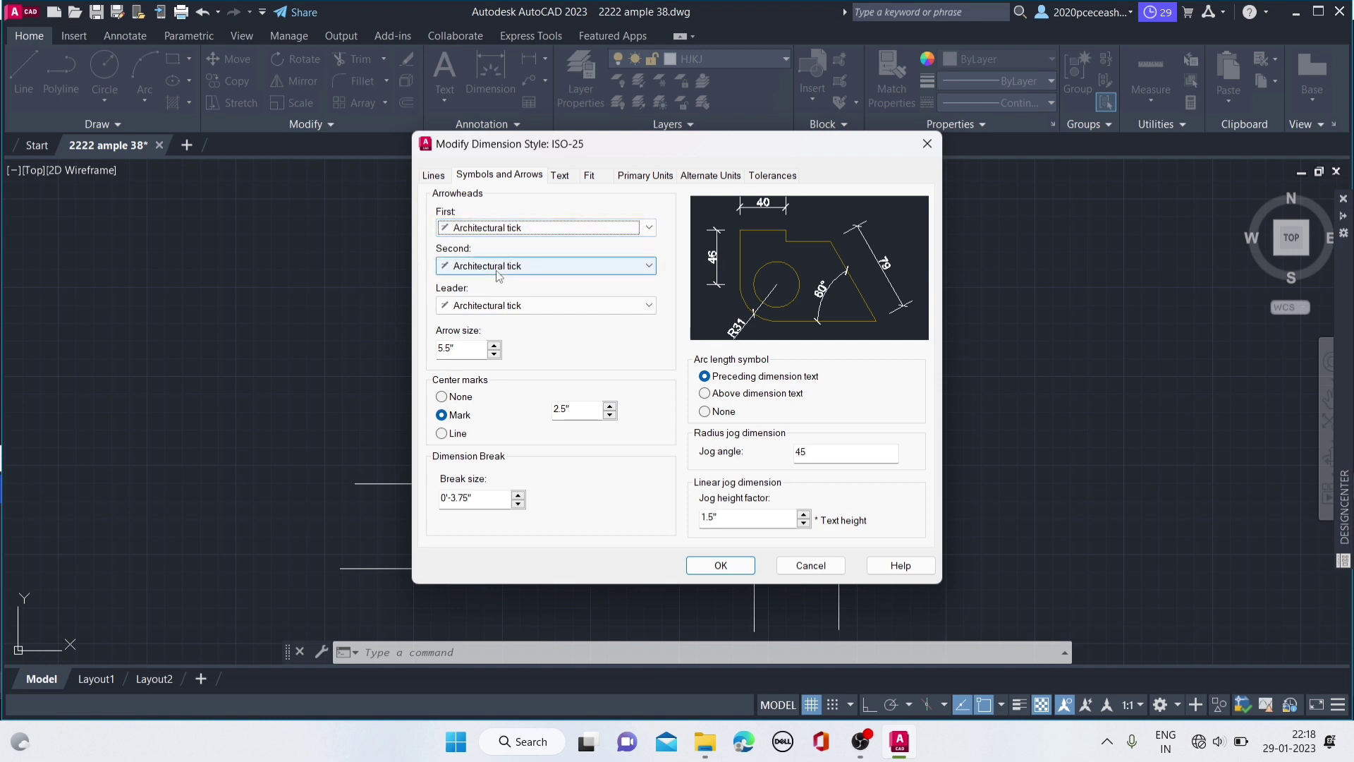
left_click(462, 307)
left_click(480, 378)
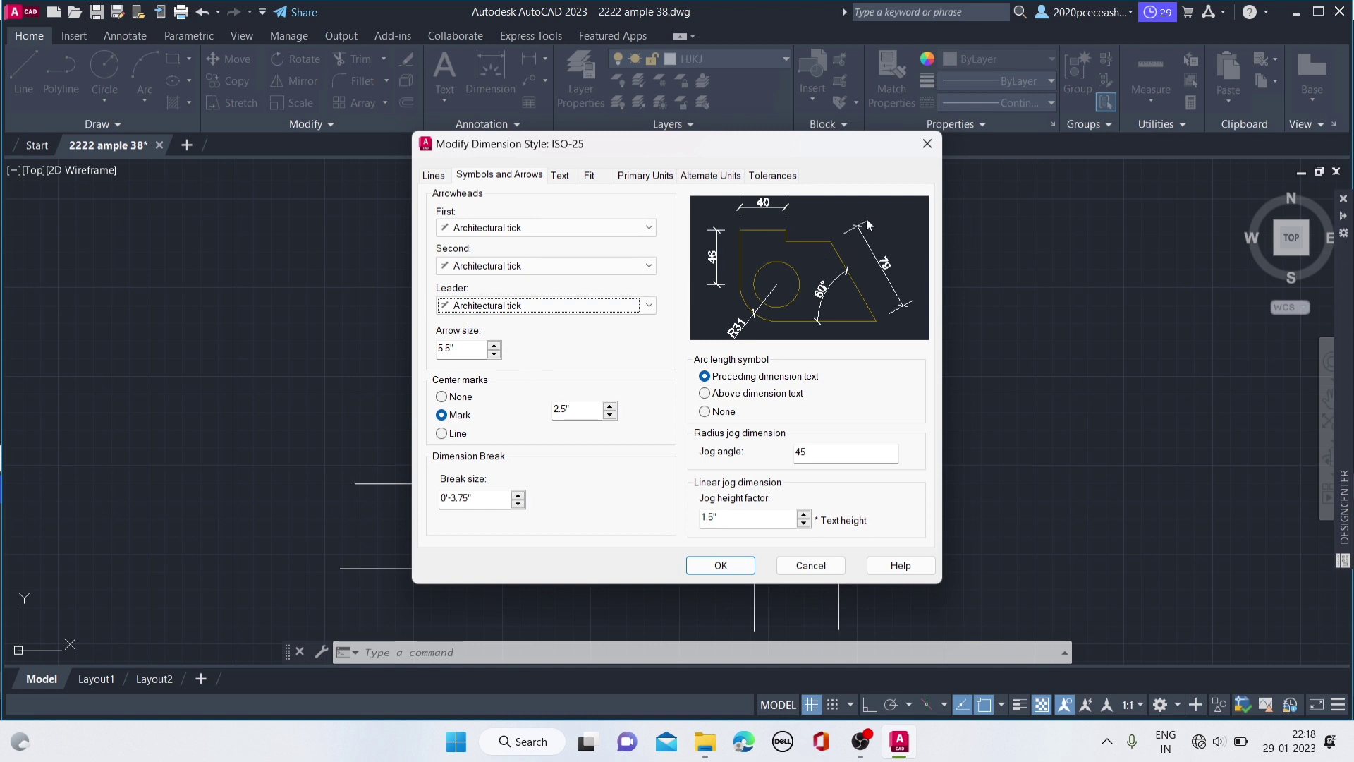
Step: Change the arrow size to 7" after briefly raising it to 11.5"
left_click(493, 346)
left_click(494, 347)
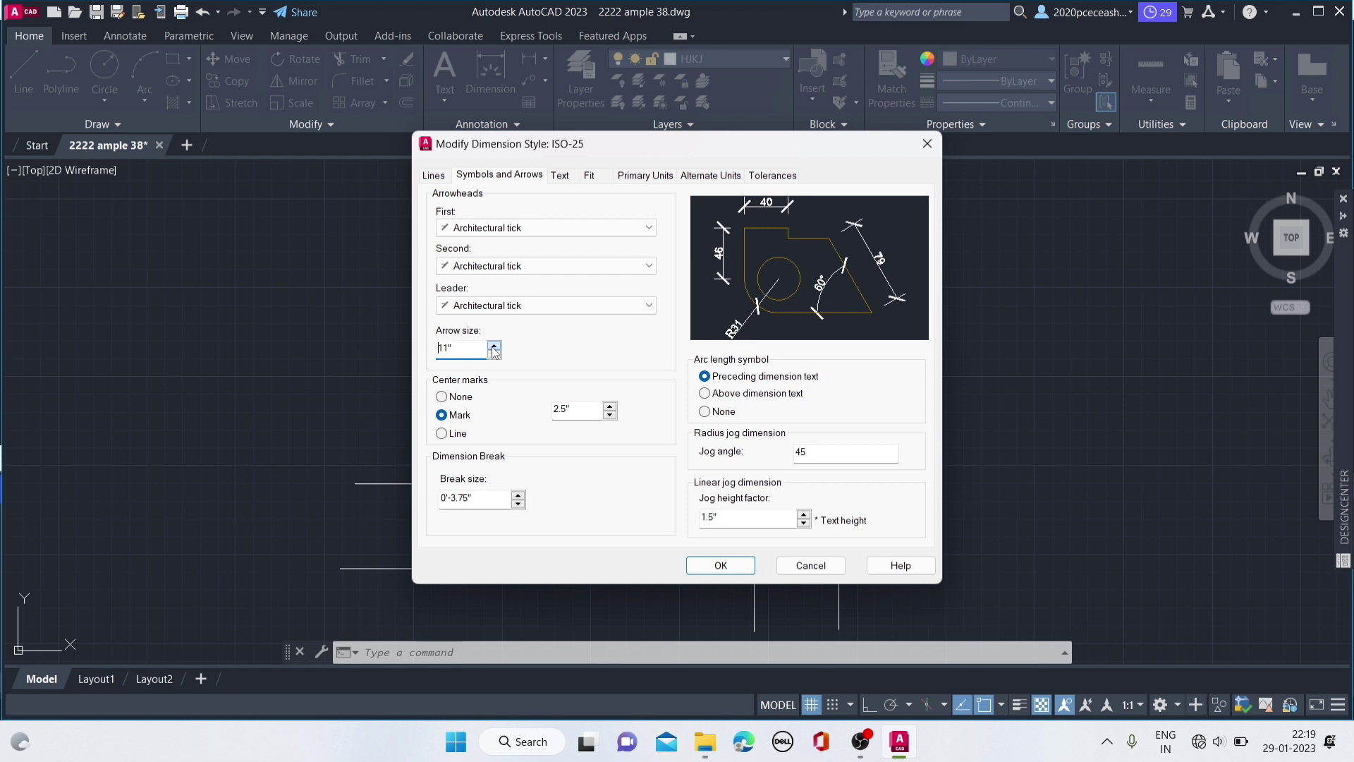
left_click(494, 347)
left_click(494, 355)
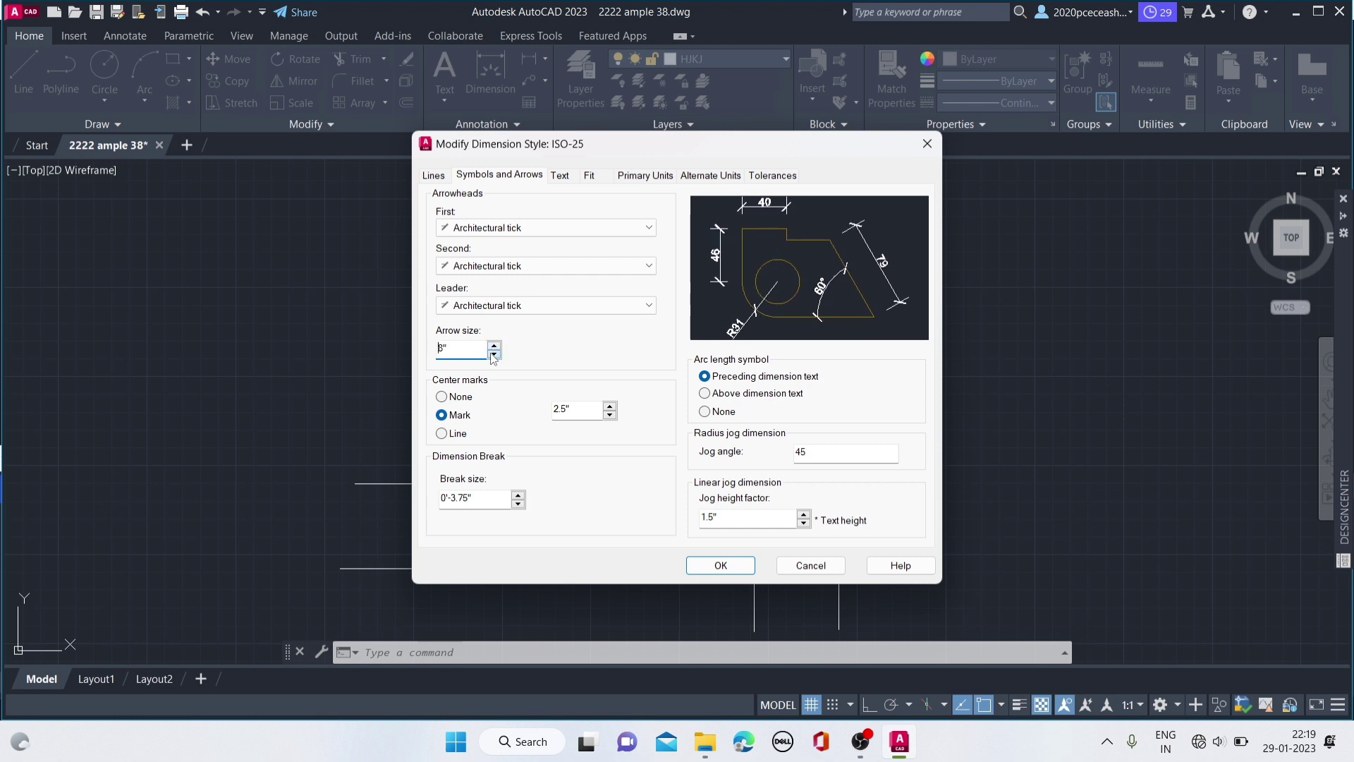
left_click(494, 355)
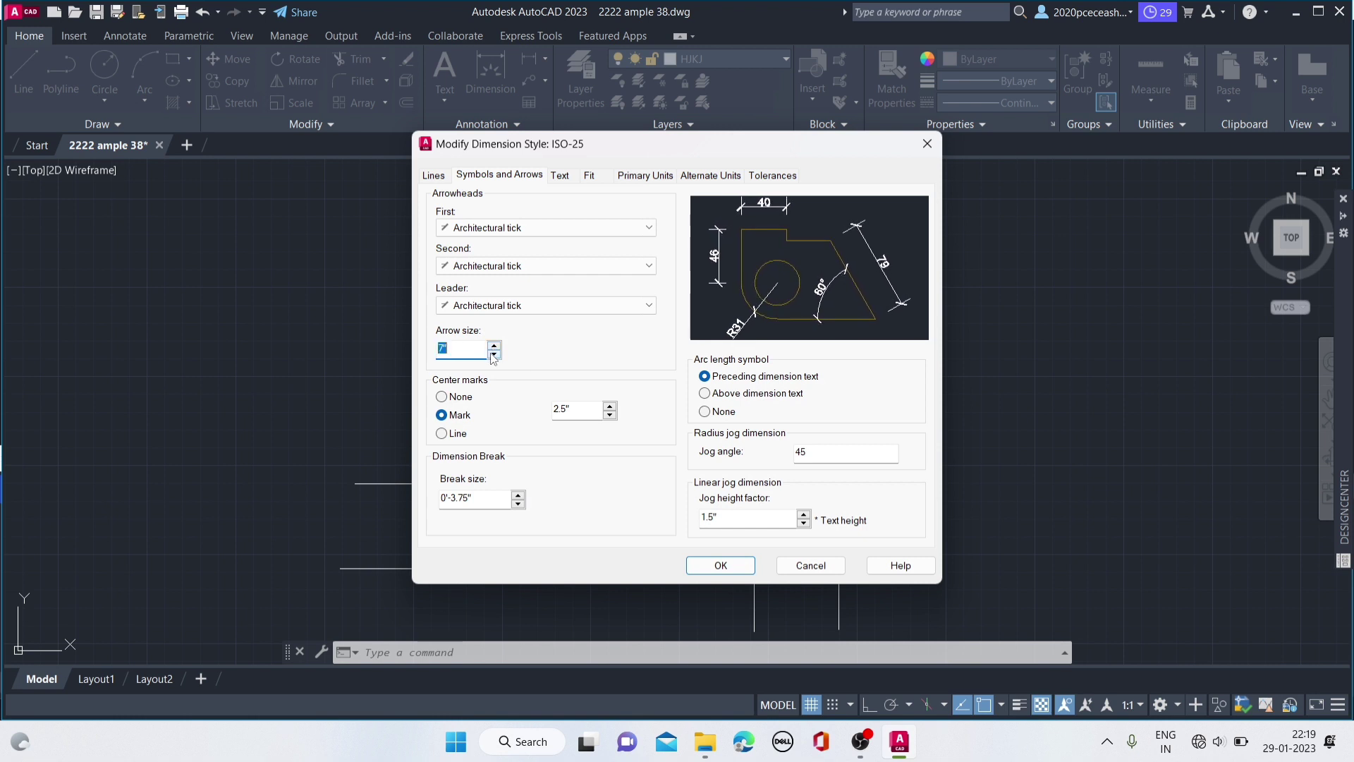
left_click(560, 176)
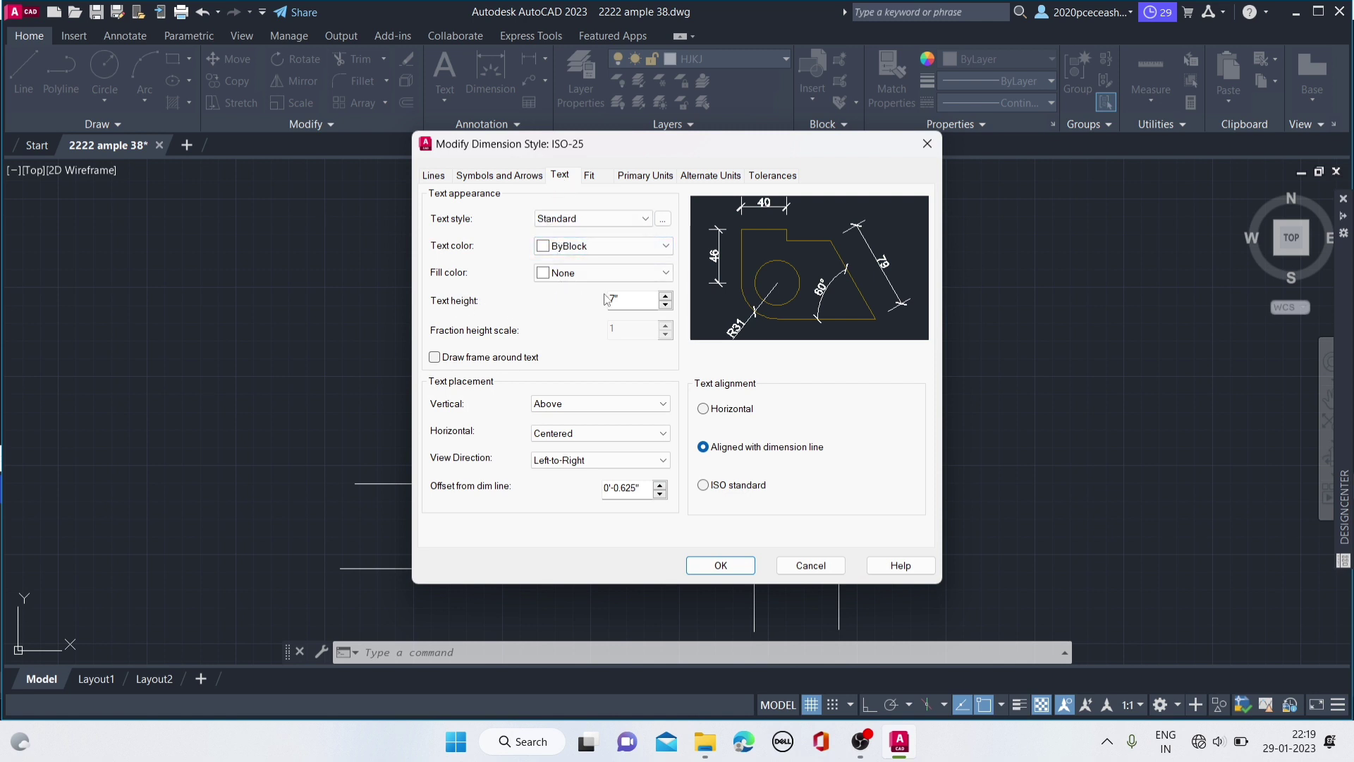
Step: Change the dimension text height from 7" to 8"
left_click(626, 297)
key("BackSpace")
type("8")
left_click(591, 177)
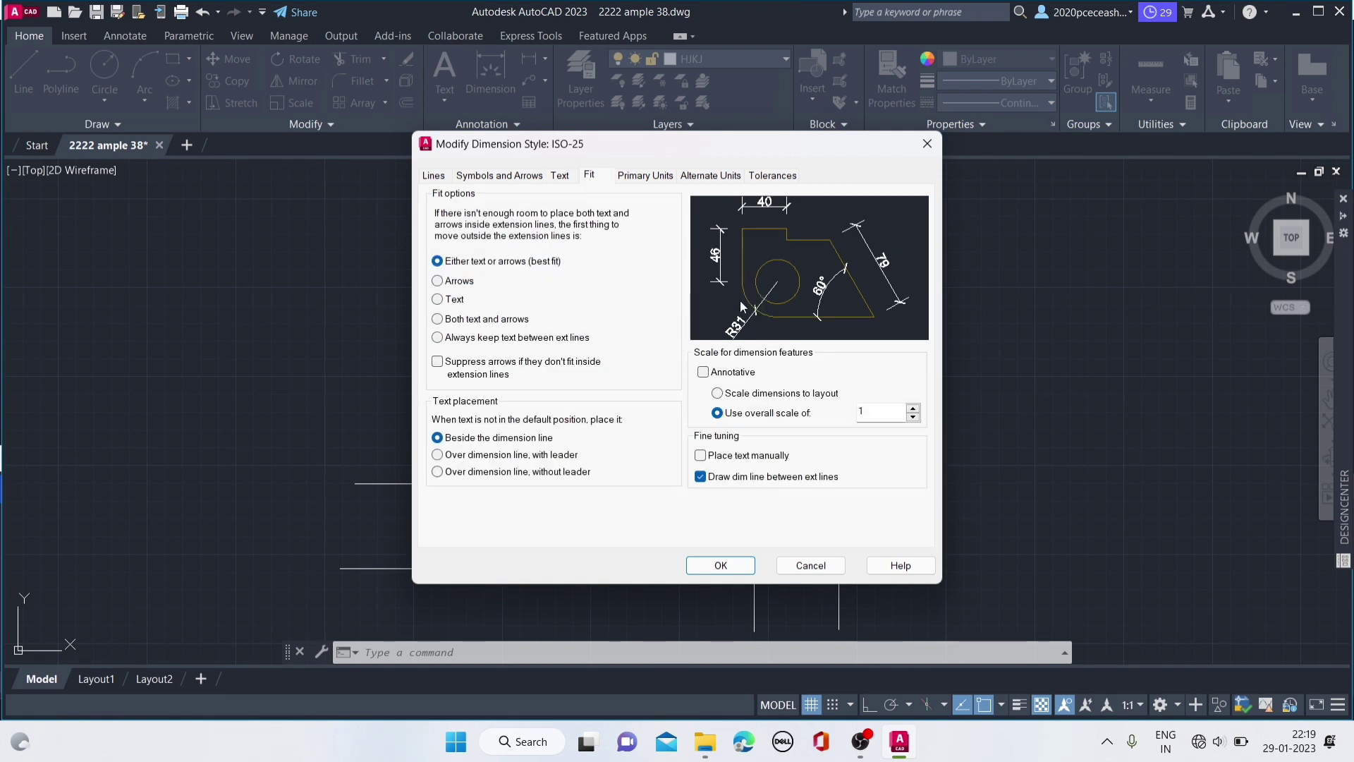
Step: Set the primary linear unit format to Engineering with 0'-0" precision
left_click(629, 177)
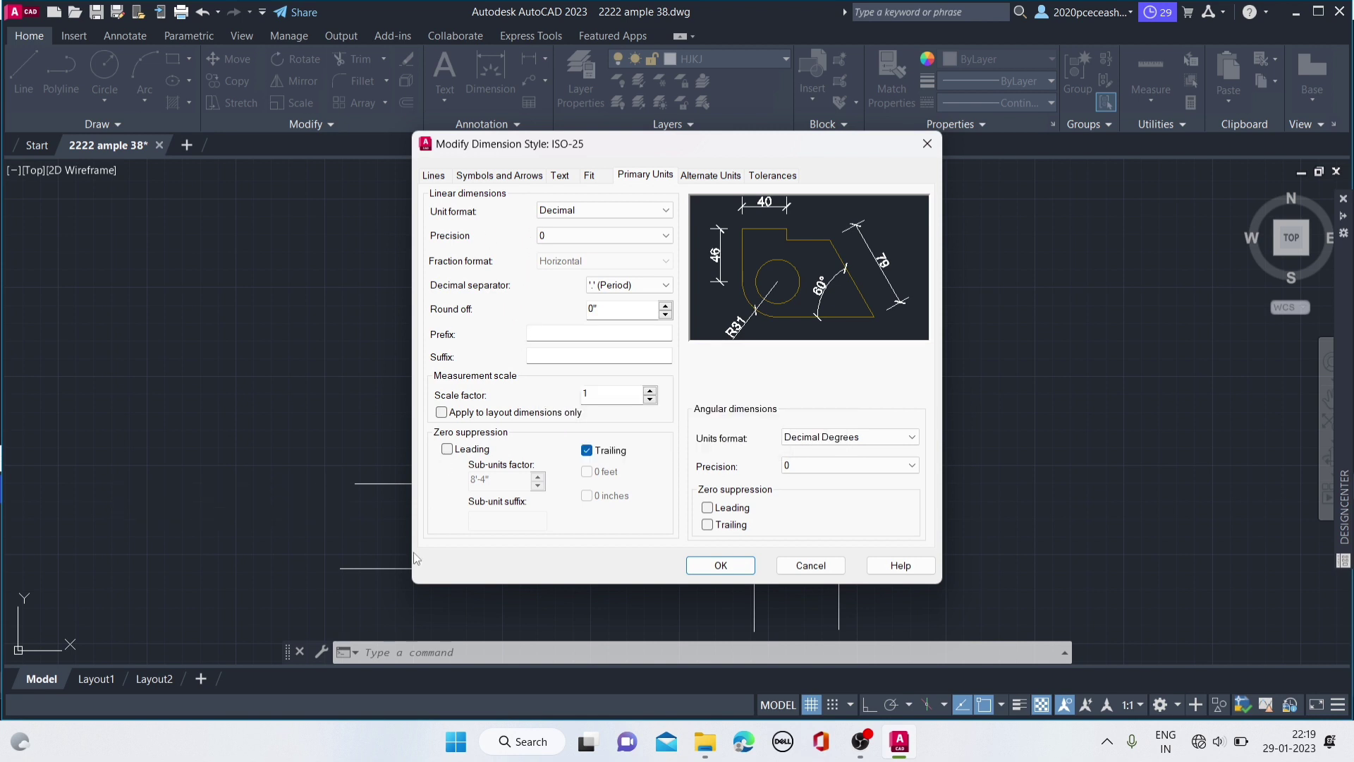
left_click(565, 215)
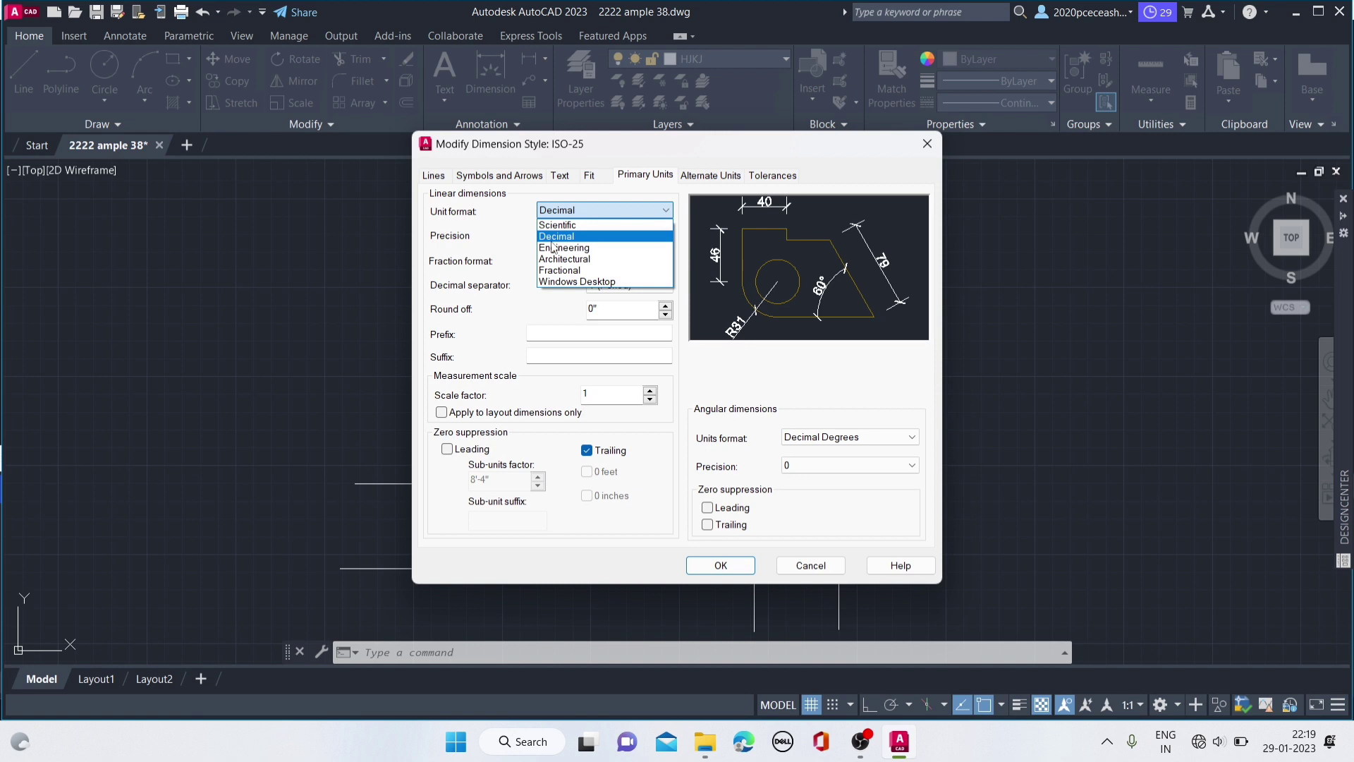
left_click(552, 243)
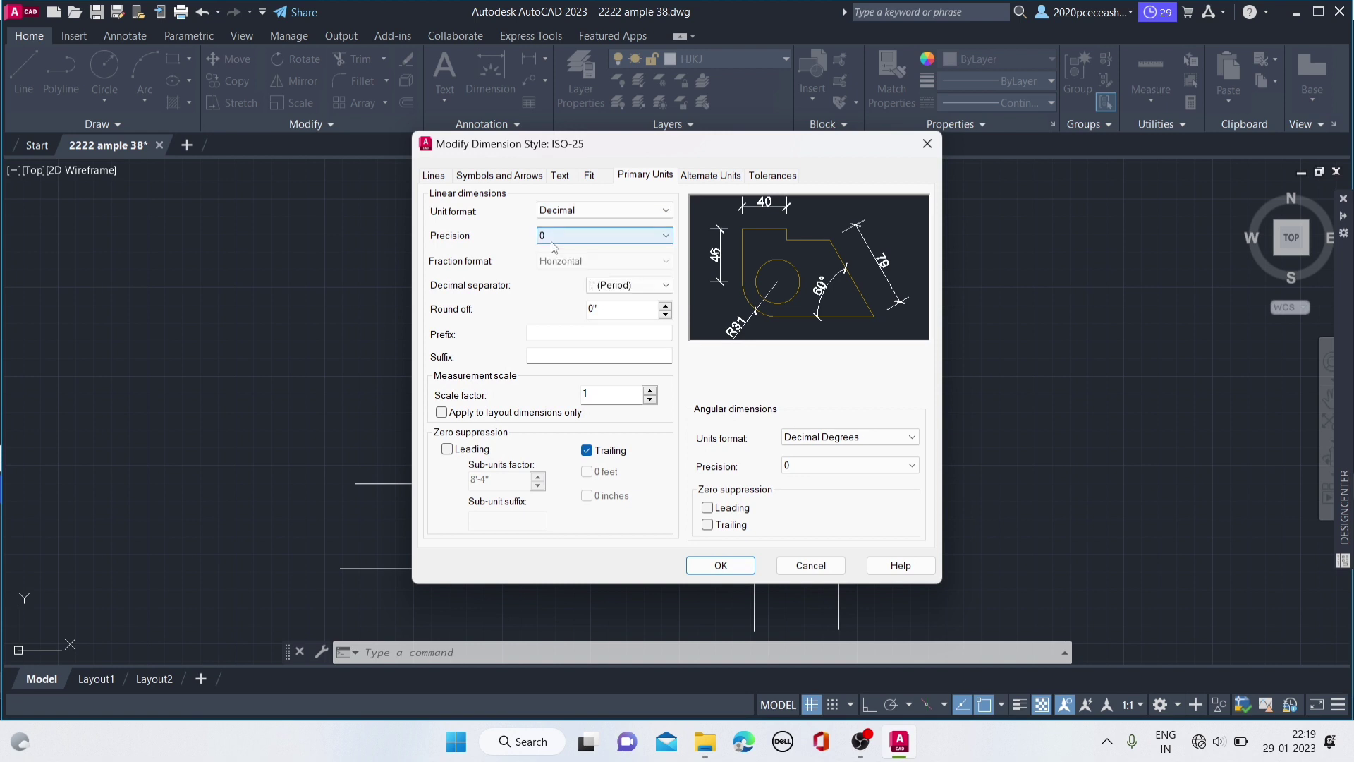
left_click(603, 210)
left_click(554, 248)
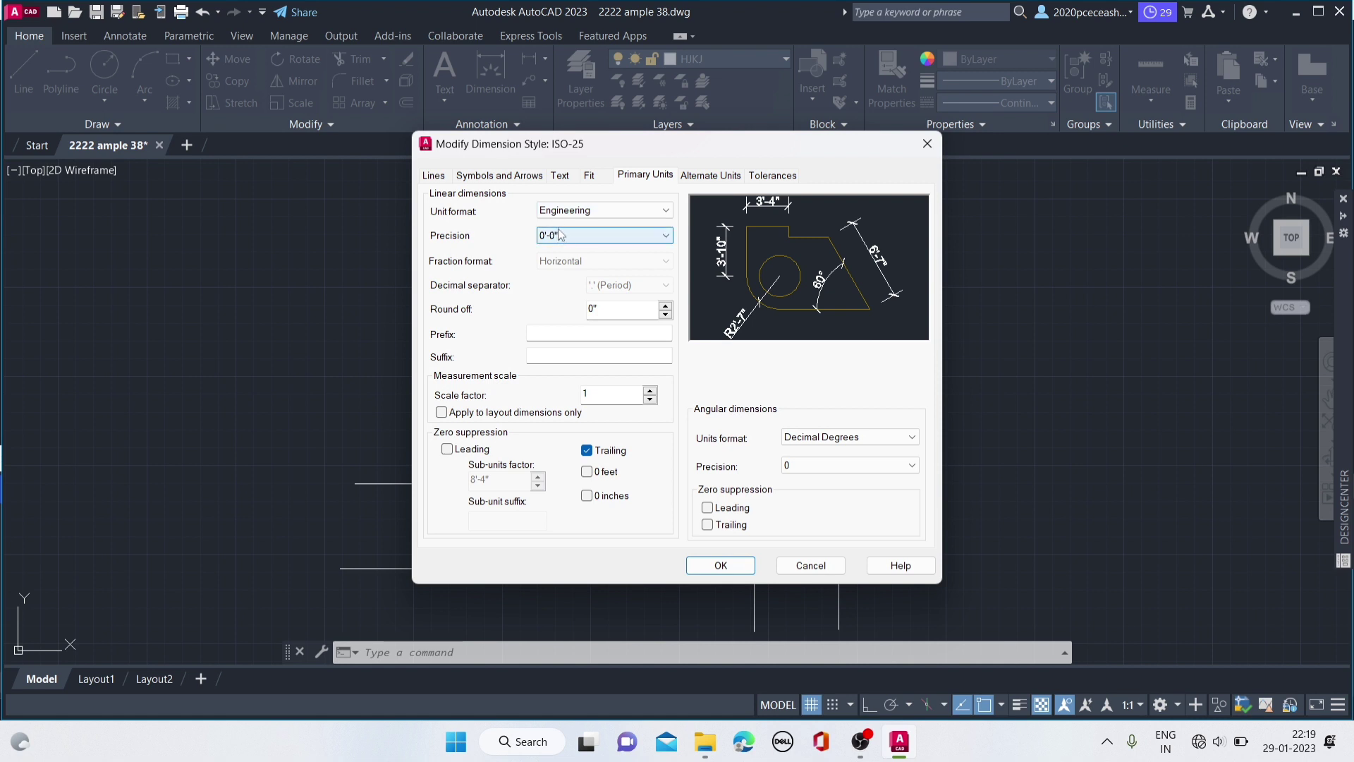
left_click(561, 235)
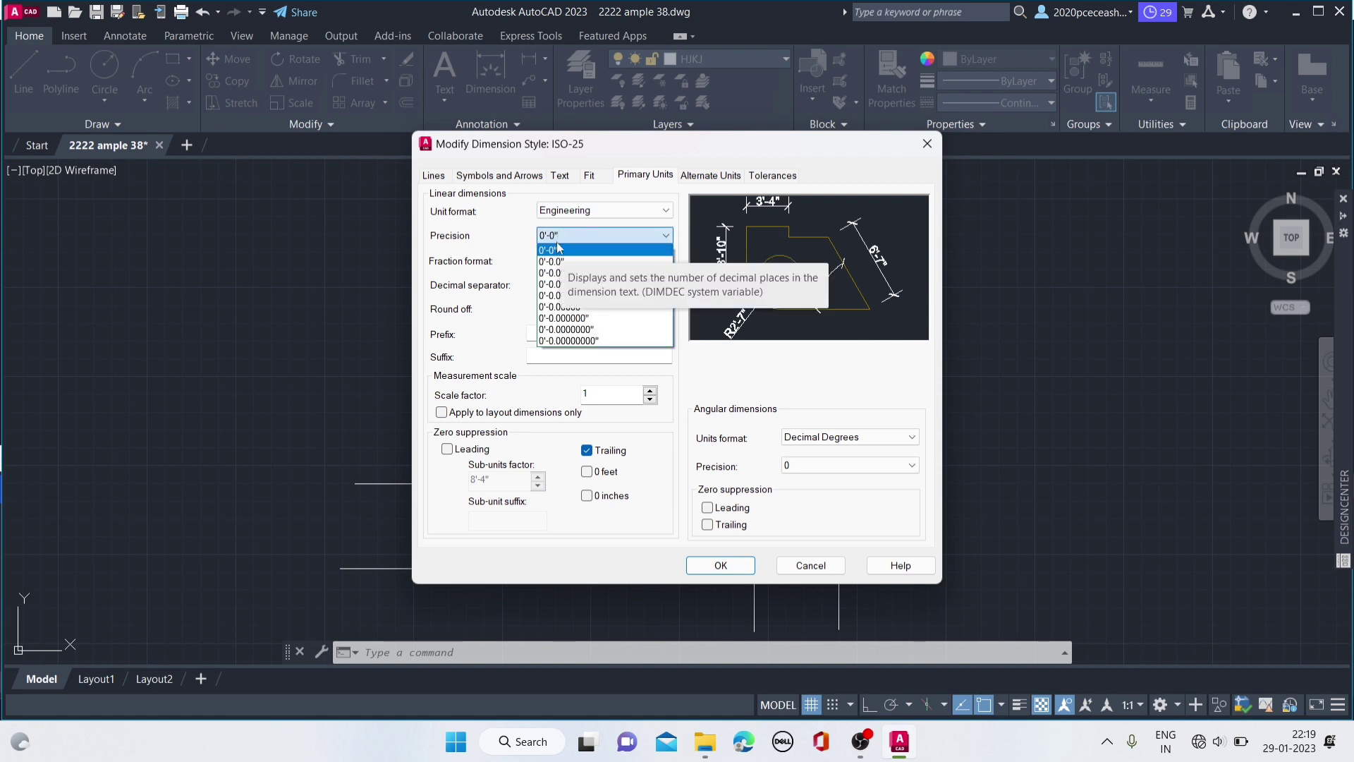
left_click(555, 250)
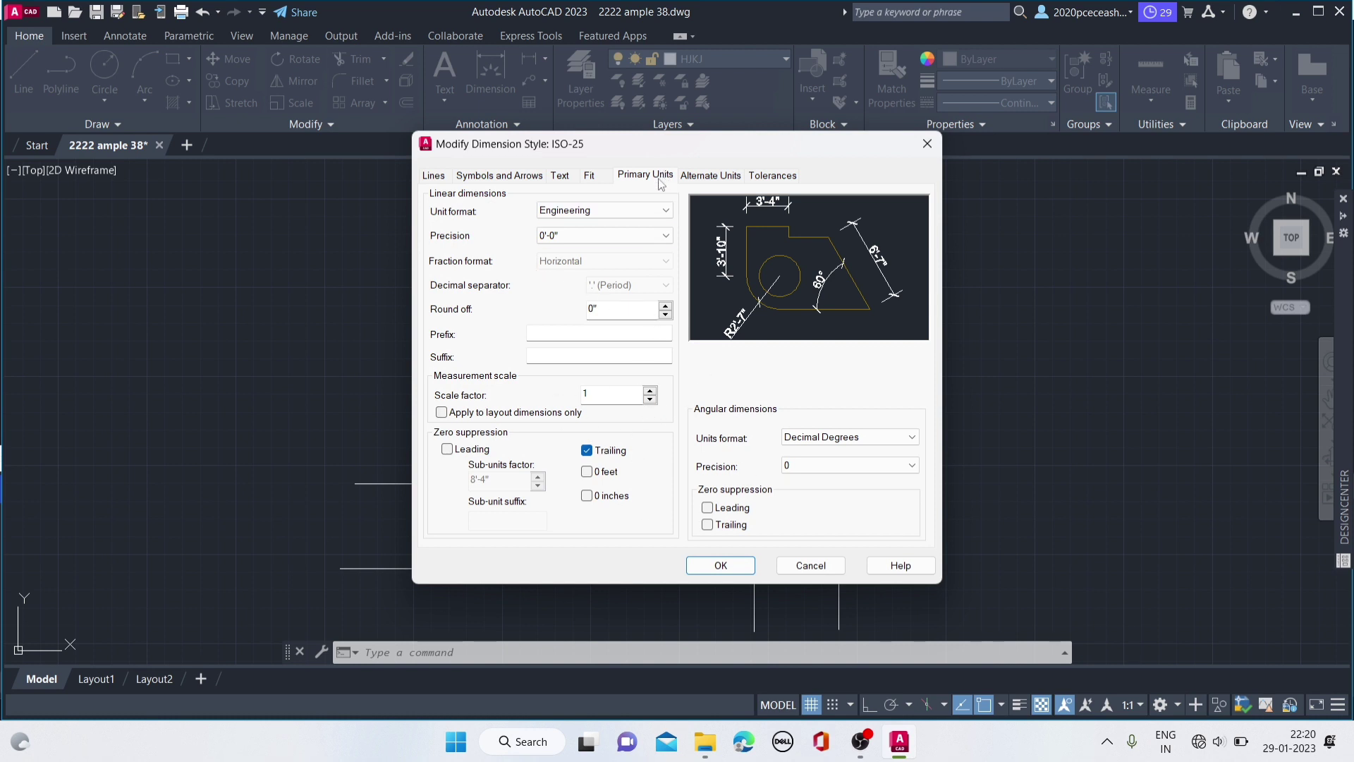
left_click(703, 177)
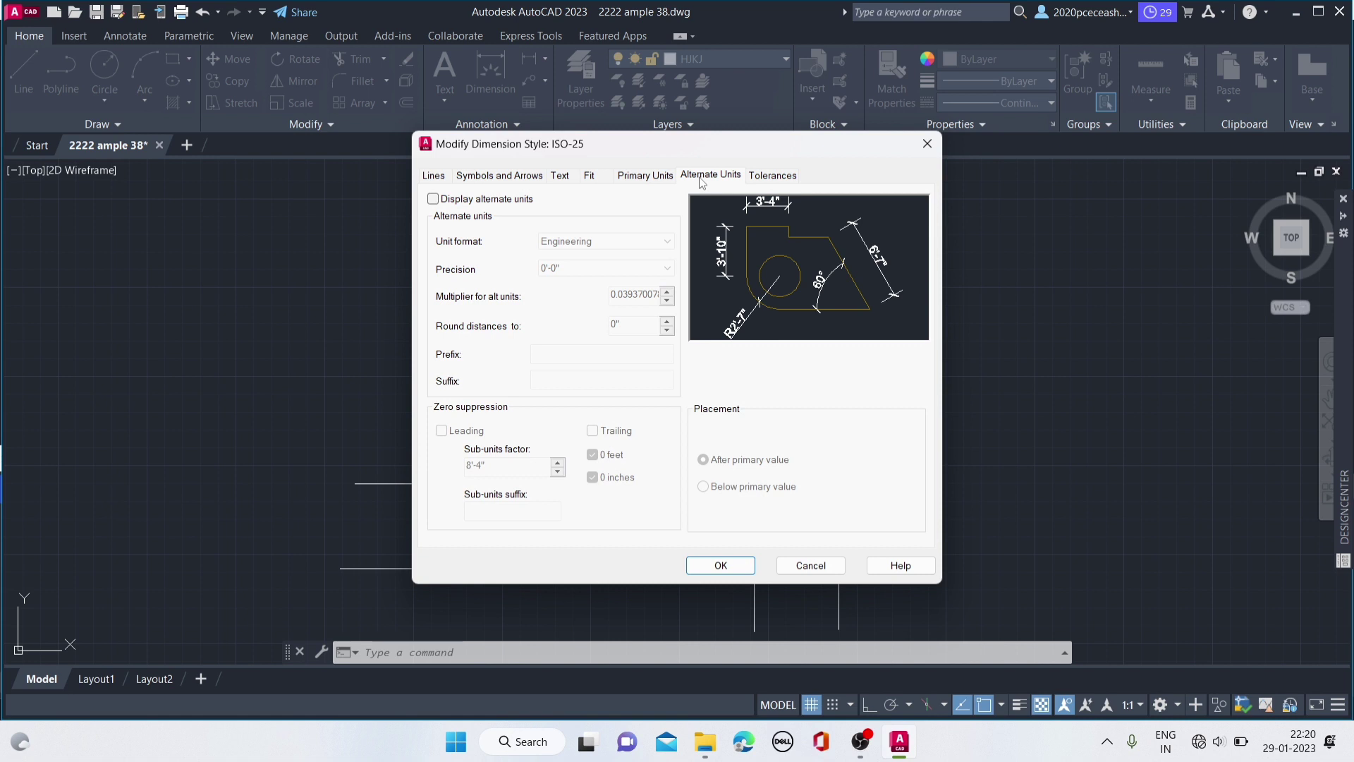
left_click(649, 175)
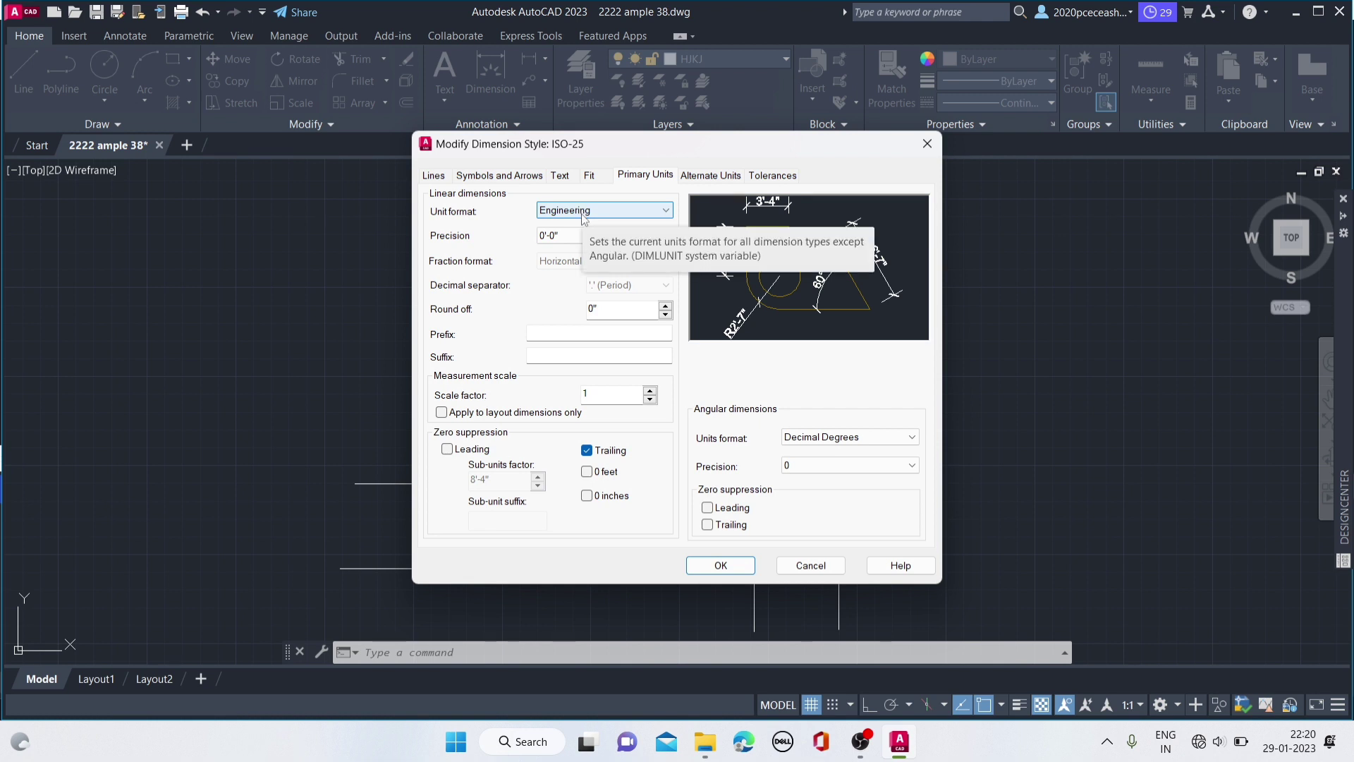
left_click(590, 209)
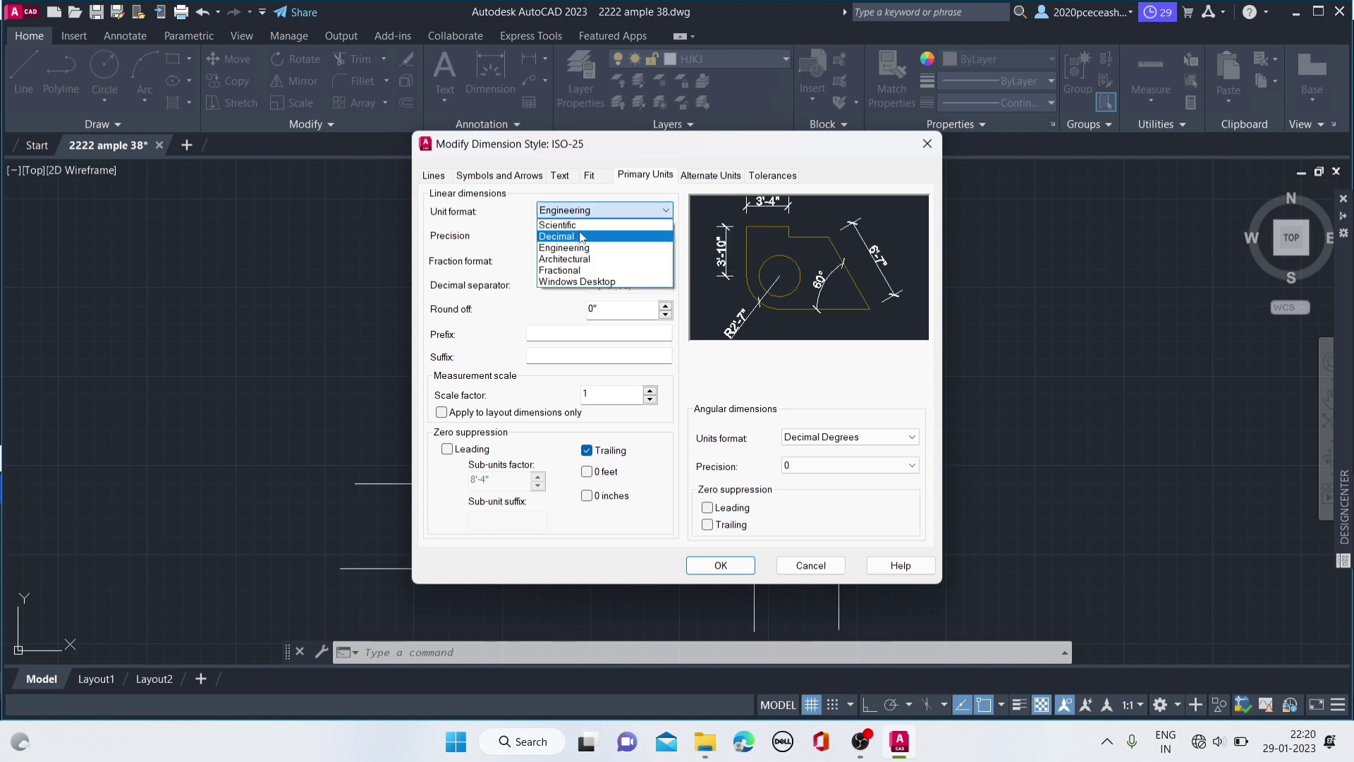
left_click(565, 236)
left_click(575, 210)
left_click(566, 248)
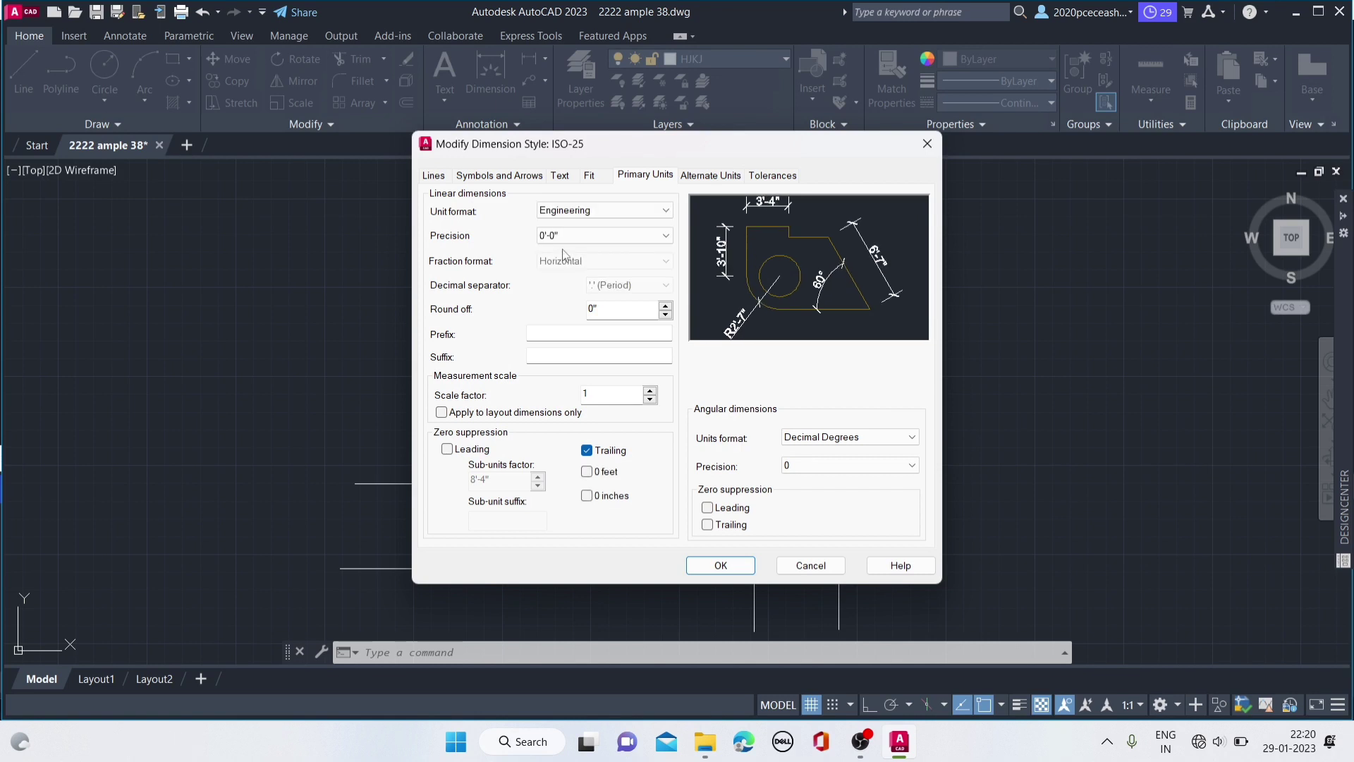
Step: Turn on Display alternate units and choose Decimal as the alternate format
left_click(701, 176)
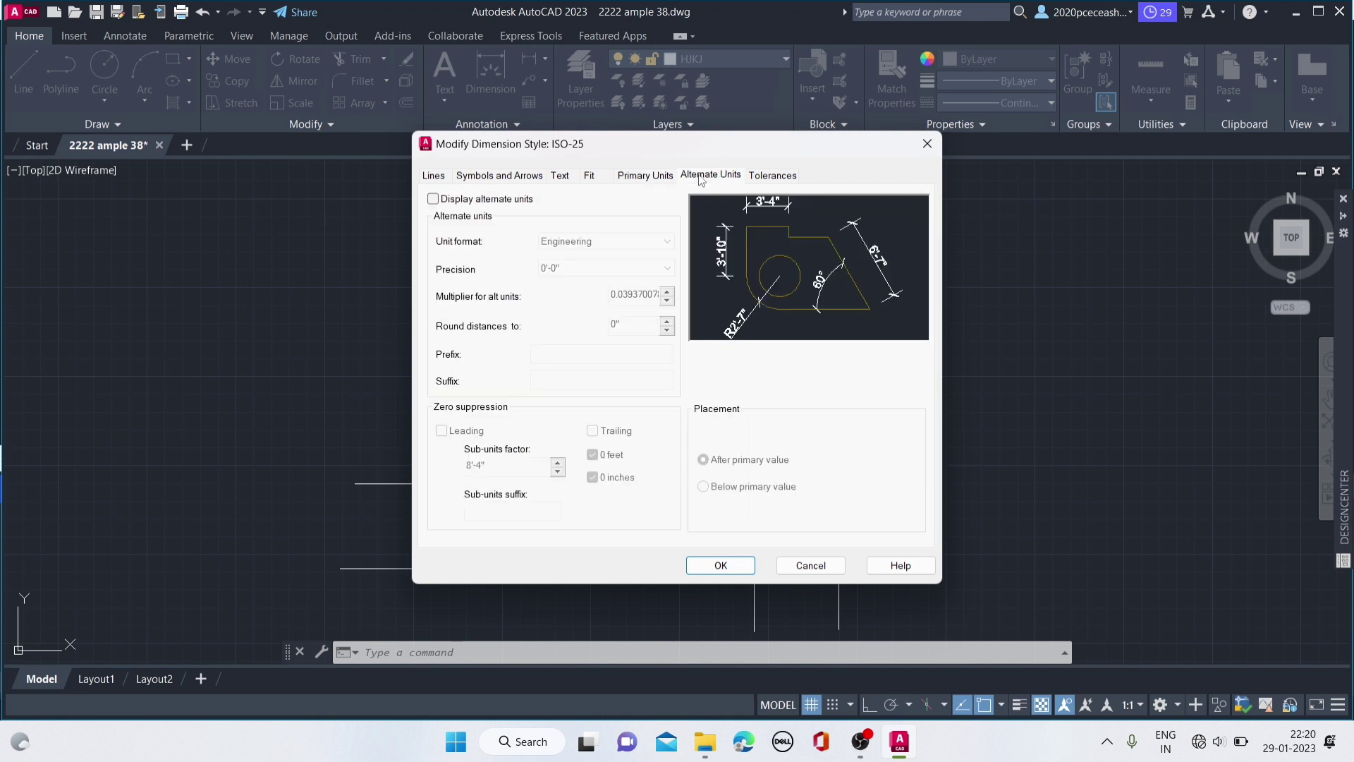
left_click(644, 183)
left_click(695, 178)
left_click(432, 199)
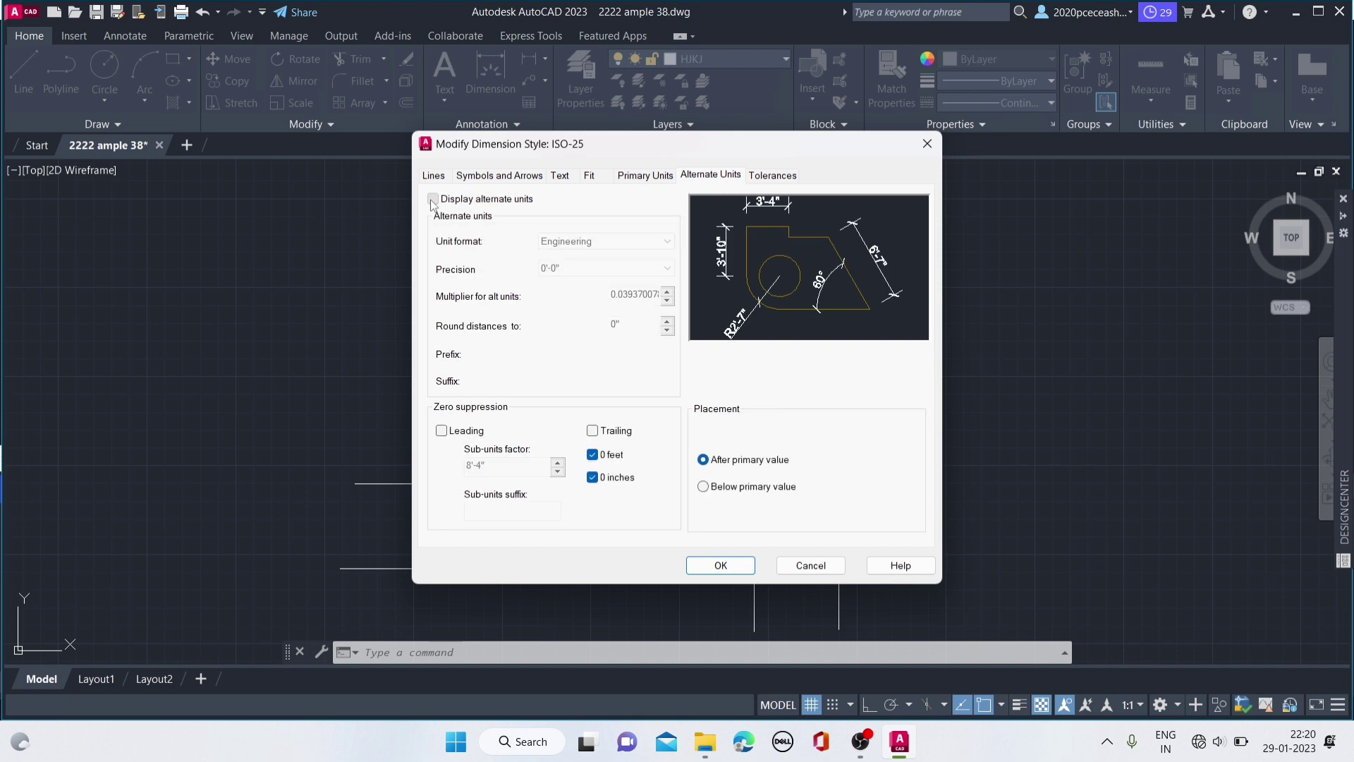
left_click(599, 241)
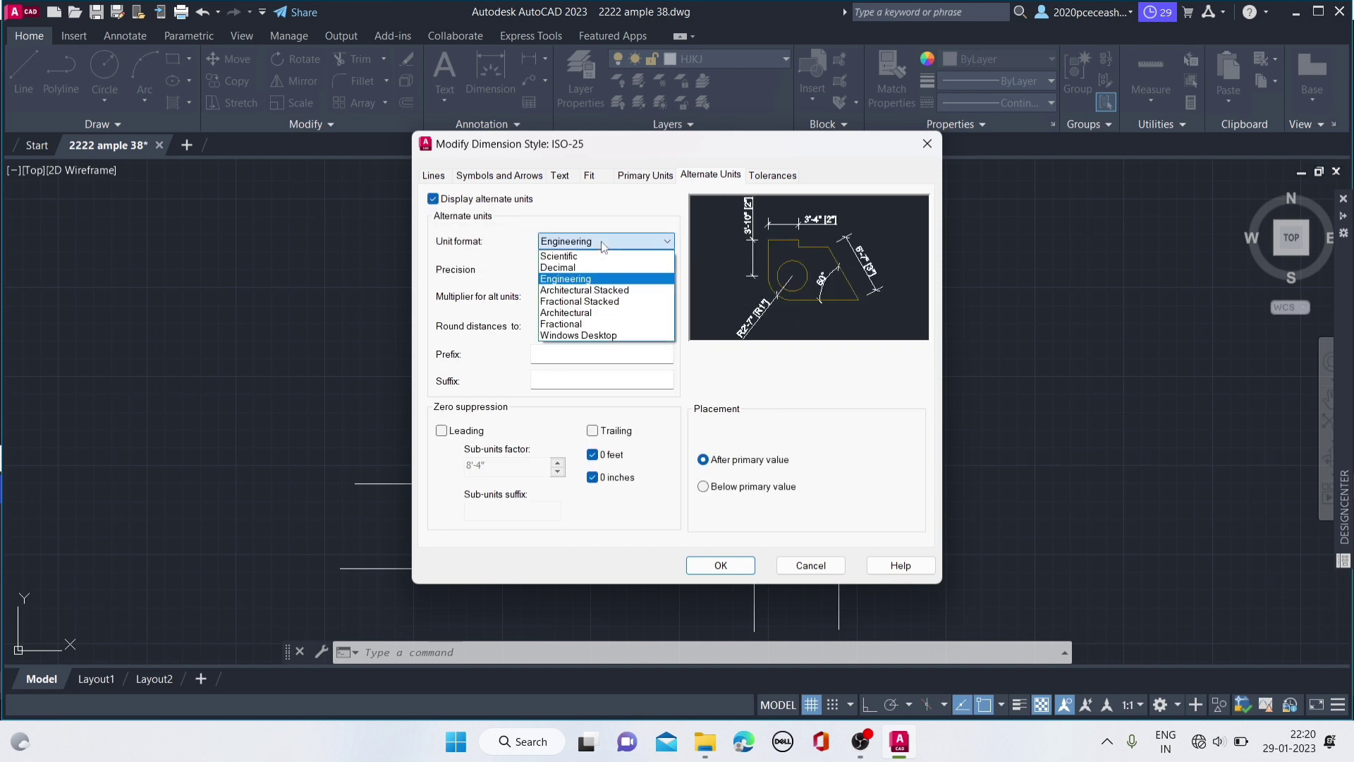
left_click(578, 273)
Step: Settle alternate units on Decimal with 0.0 precision after trying Engineering
left_click(638, 177)
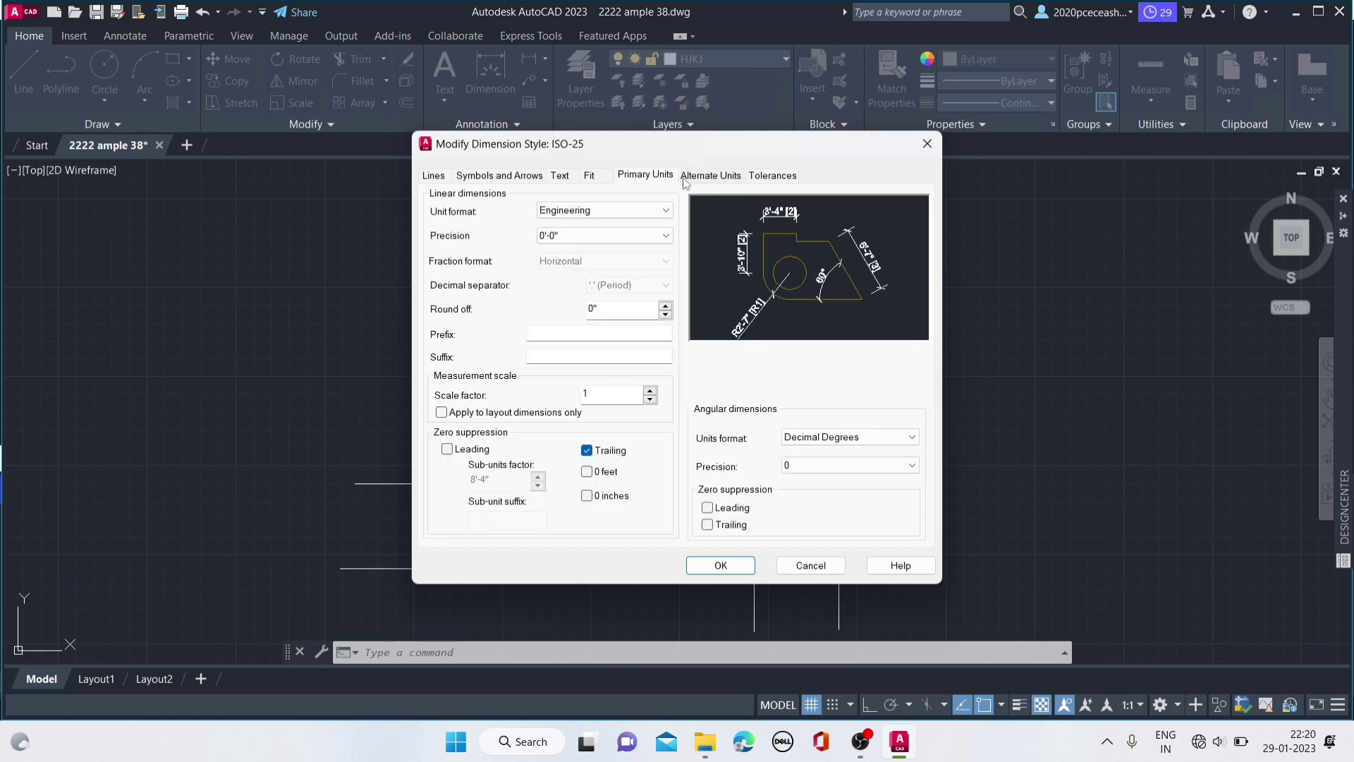
left_click(707, 175)
left_click(589, 243)
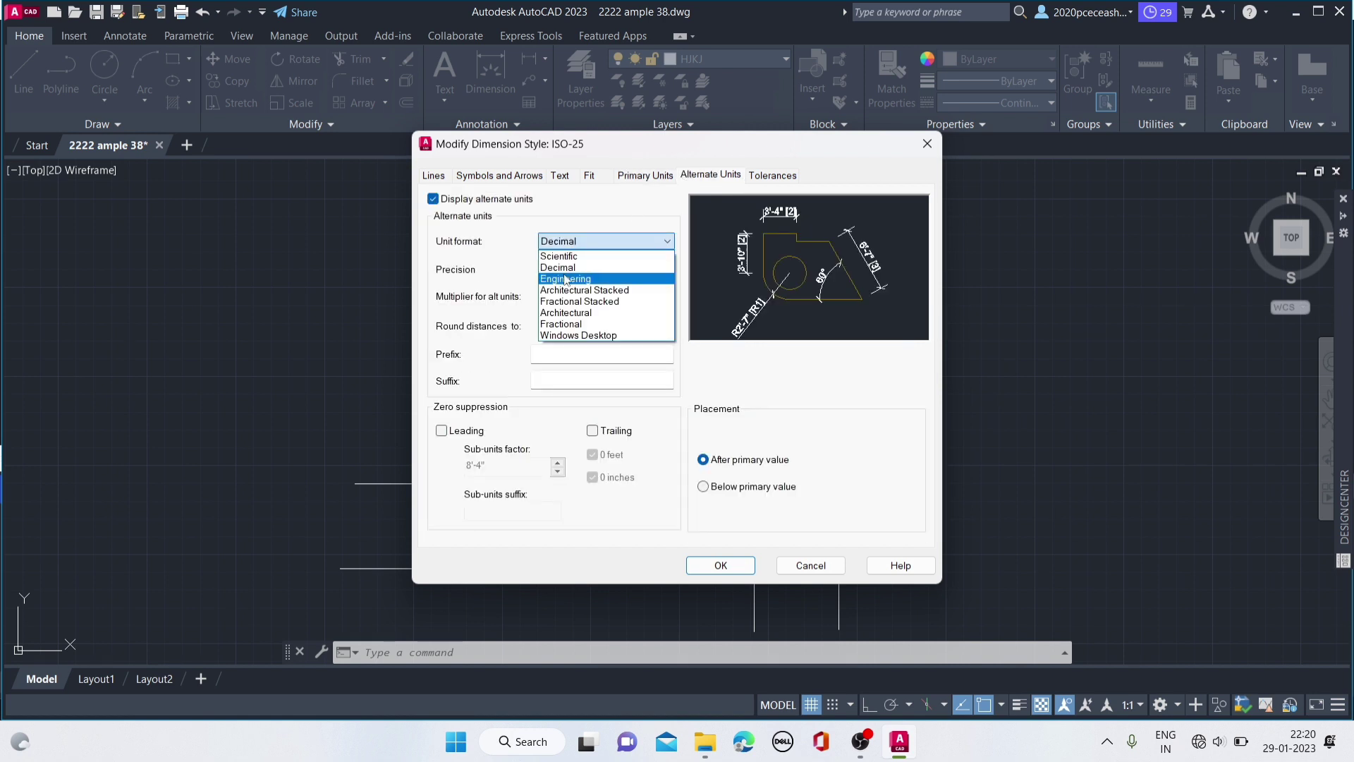
left_click(578, 280)
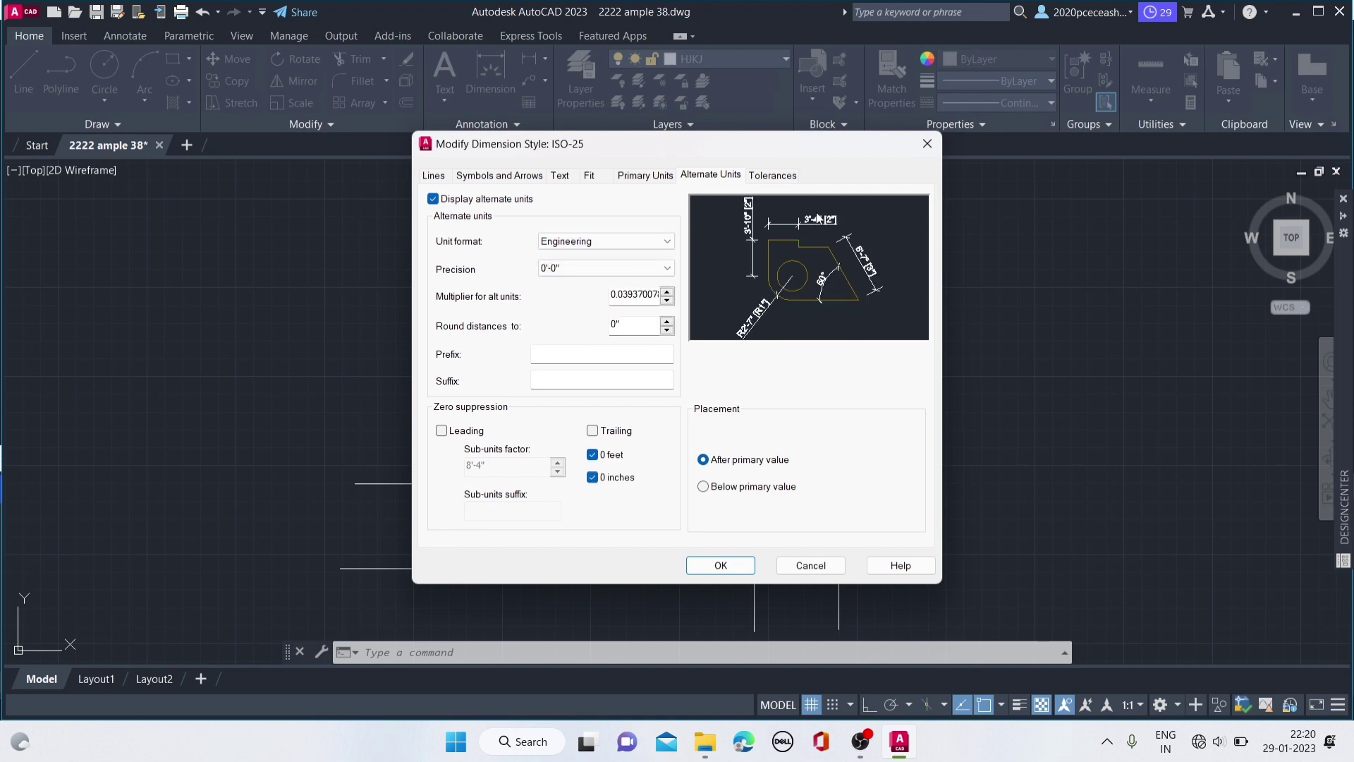
left_click(644, 175)
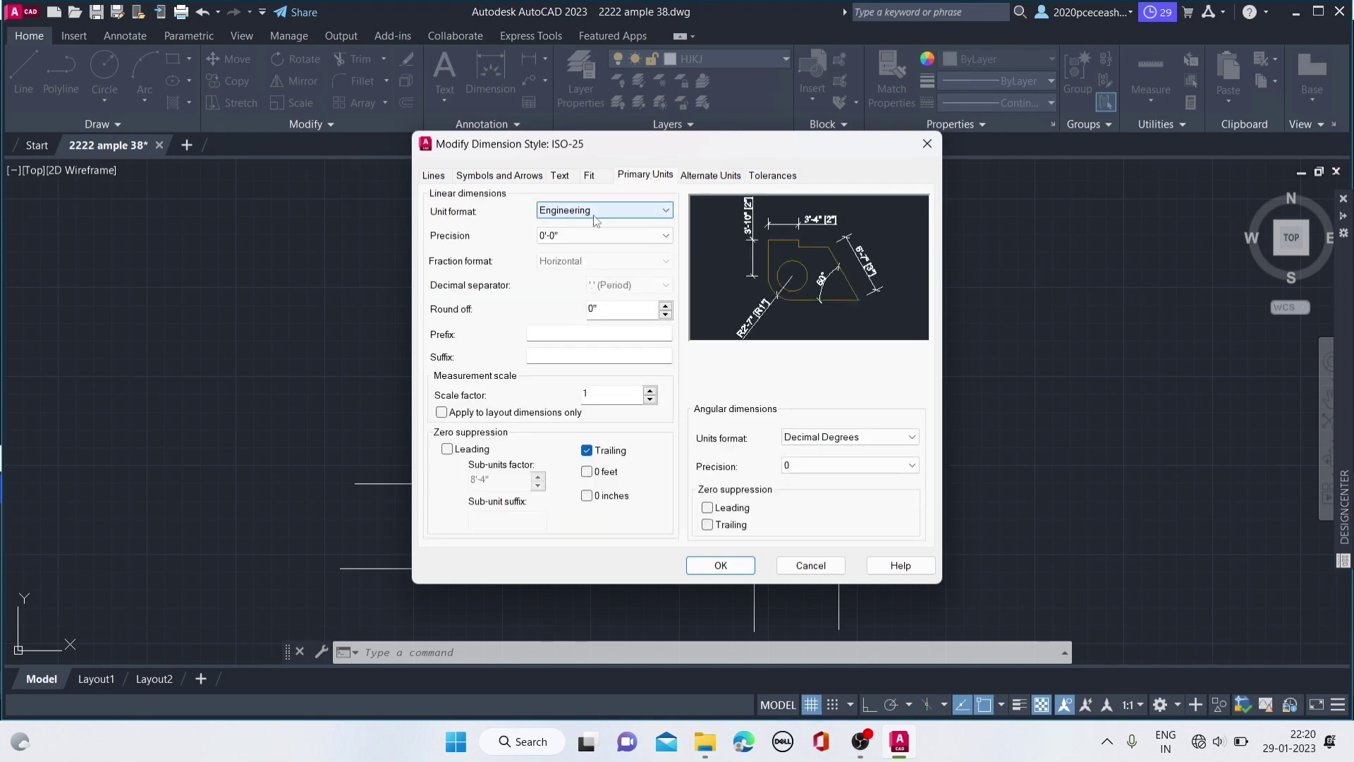
left_click(710, 175)
left_click(554, 242)
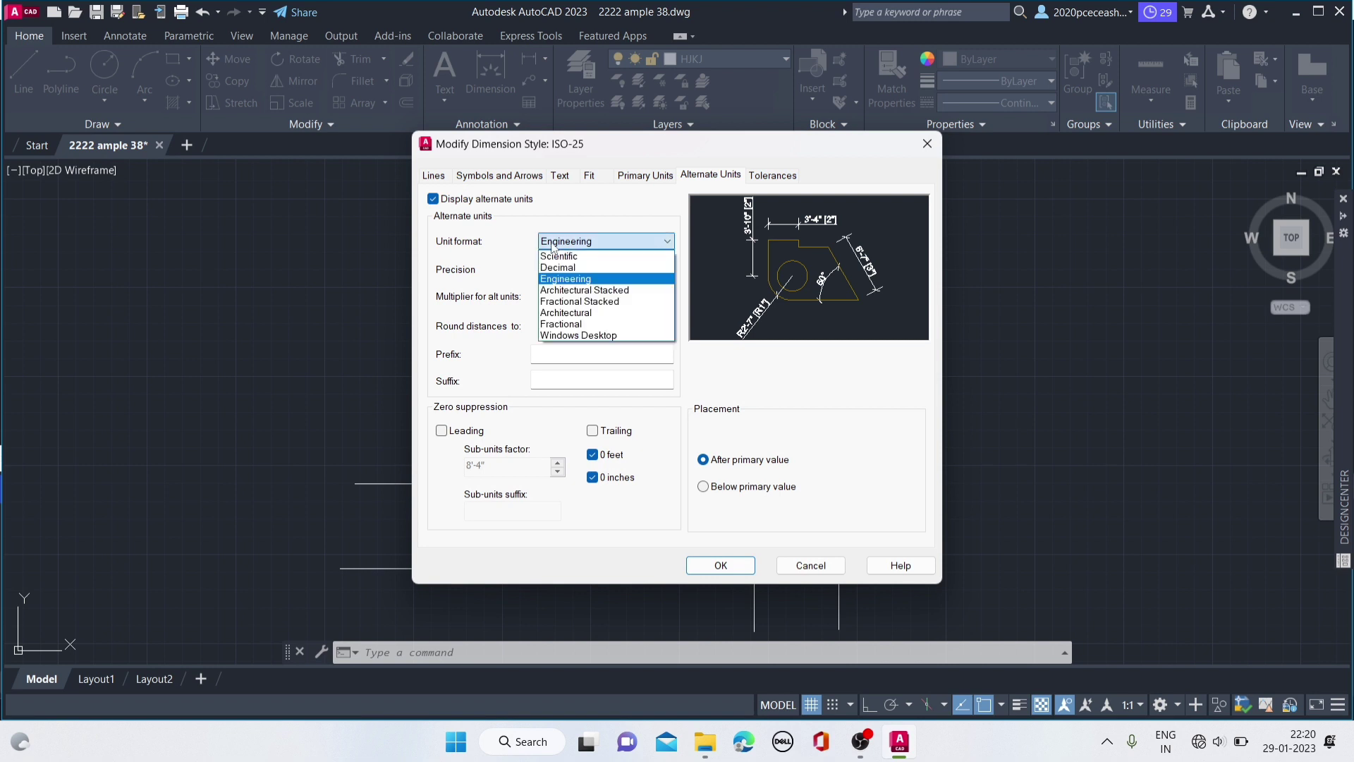
left_click(553, 267)
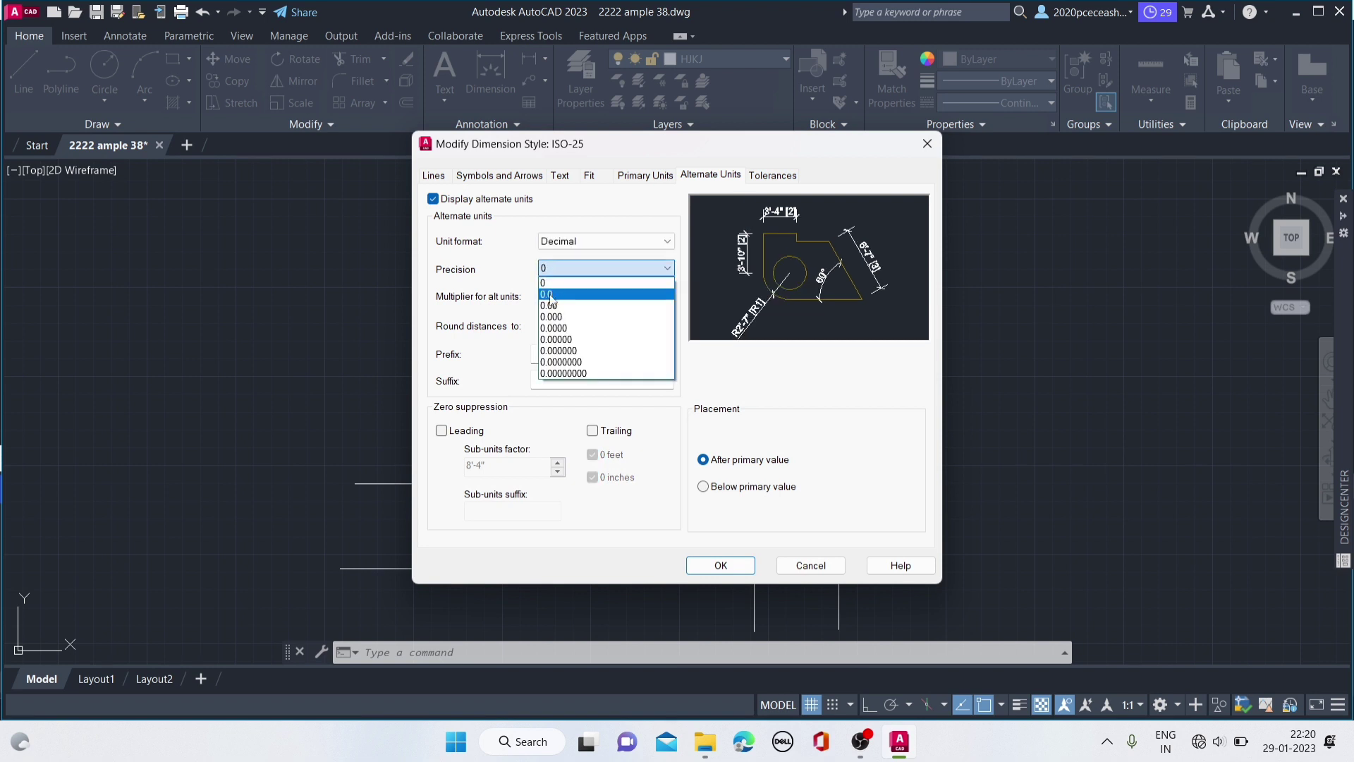
left_click(551, 295)
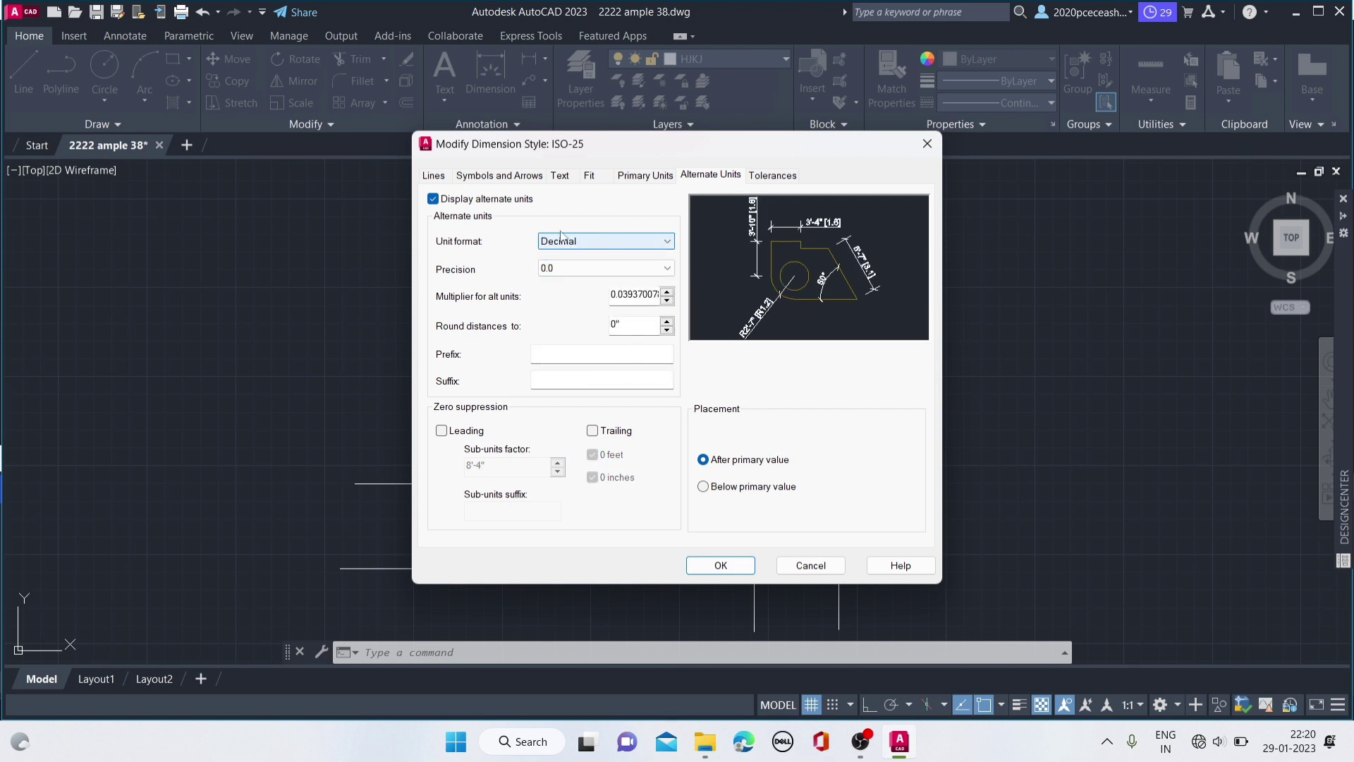
left_click(433, 175)
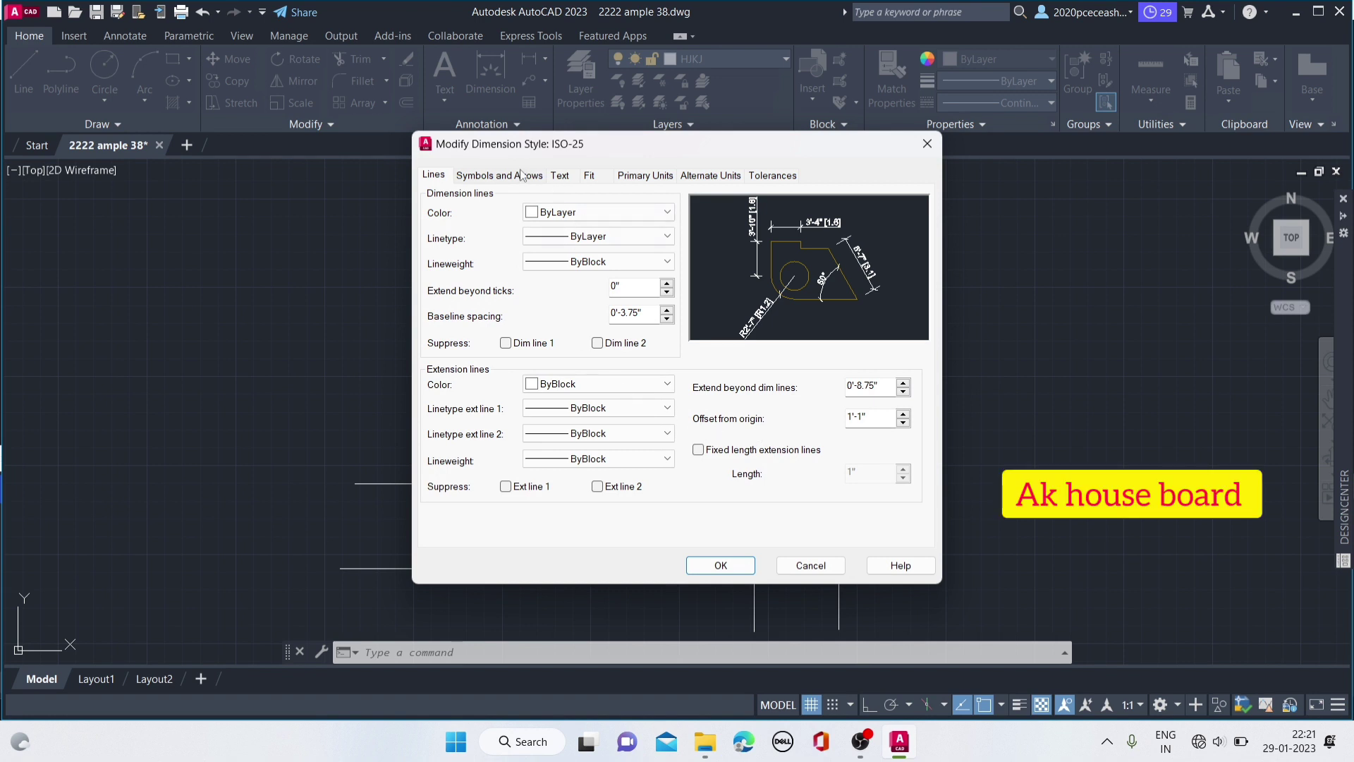
Step: Review the Symbols and Arrows, Text, Fit, Primary Units and Alternate Units settings
left_click(521, 175)
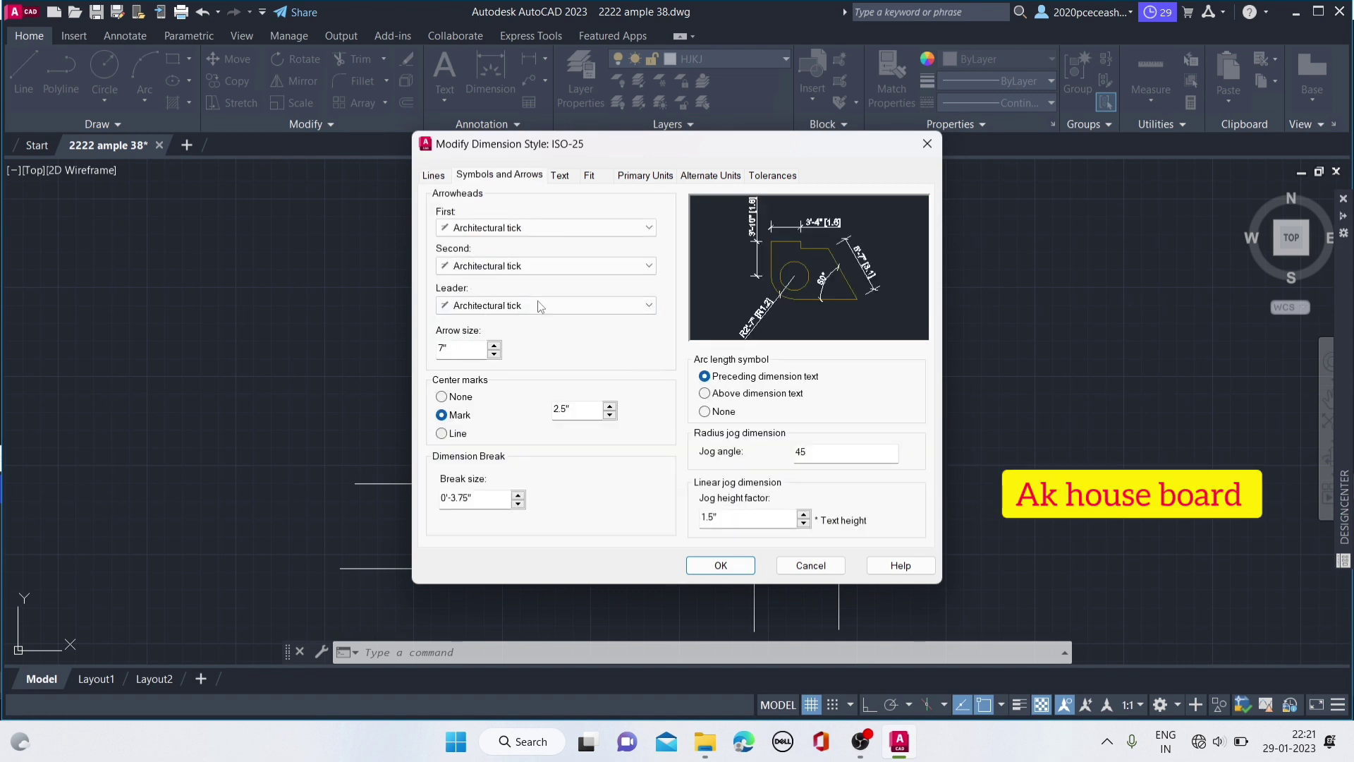
left_click(560, 175)
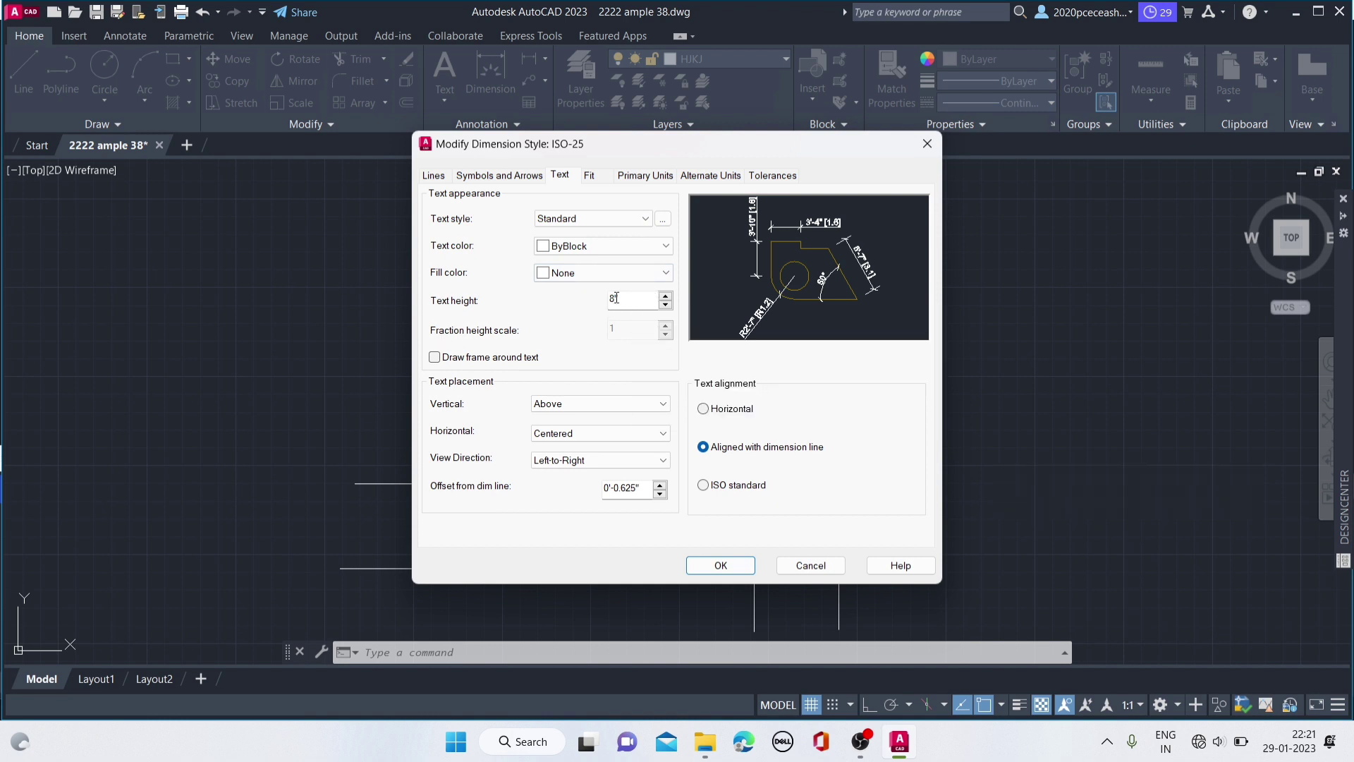
left_click(593, 177)
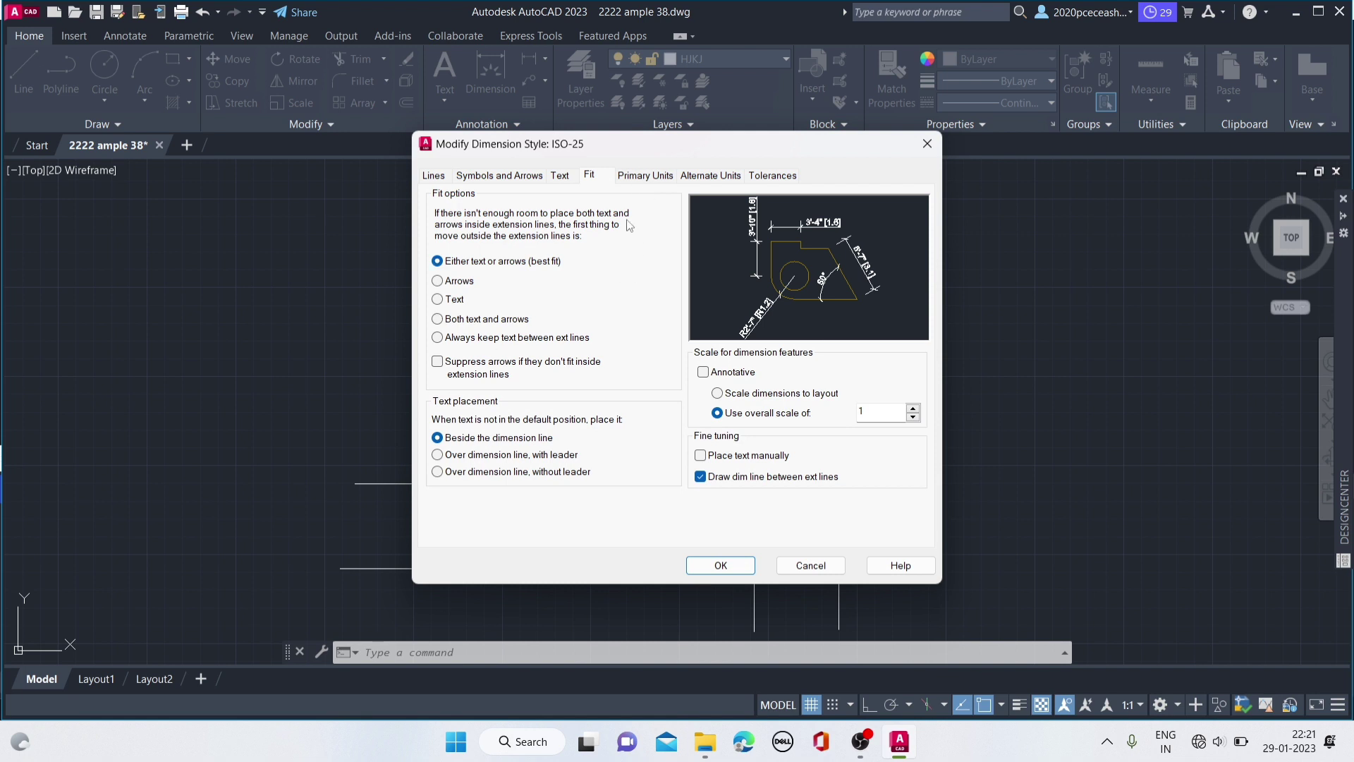
left_click(642, 177)
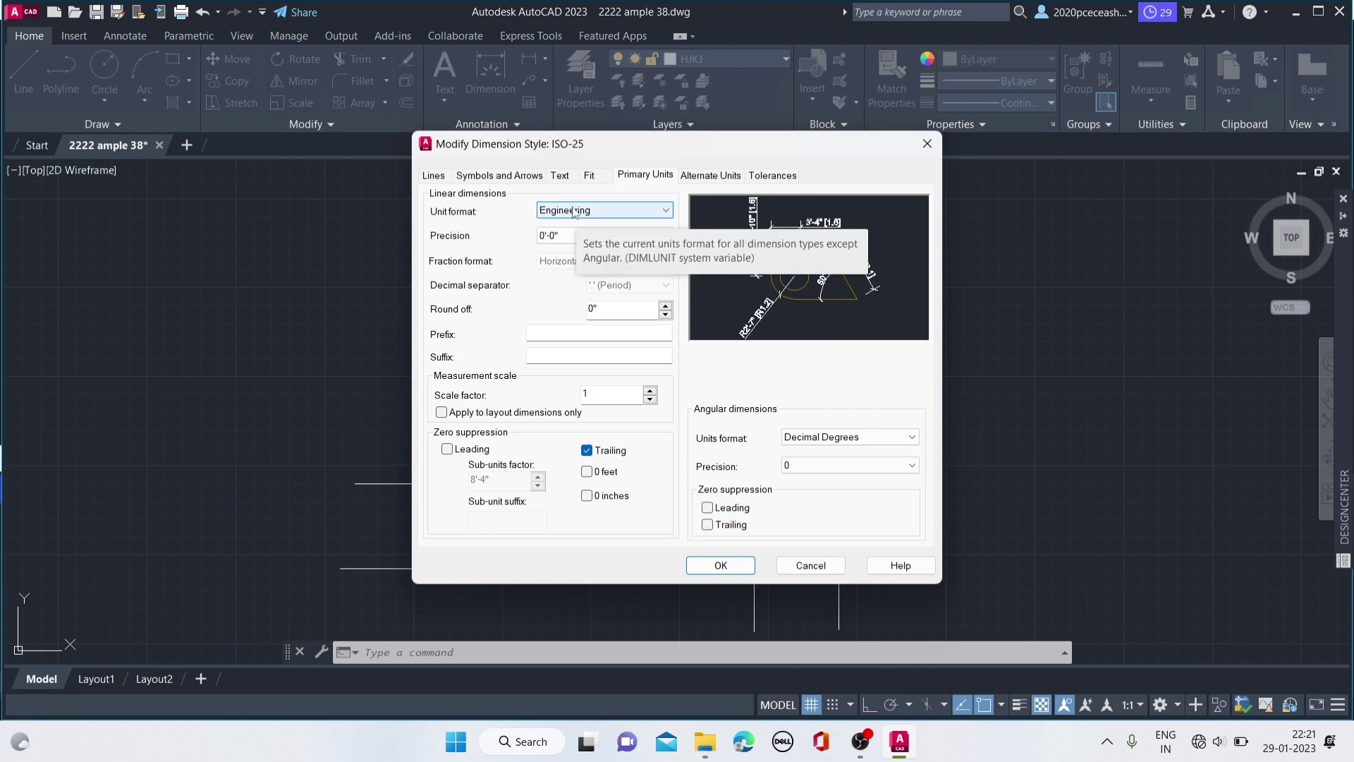
left_click(710, 175)
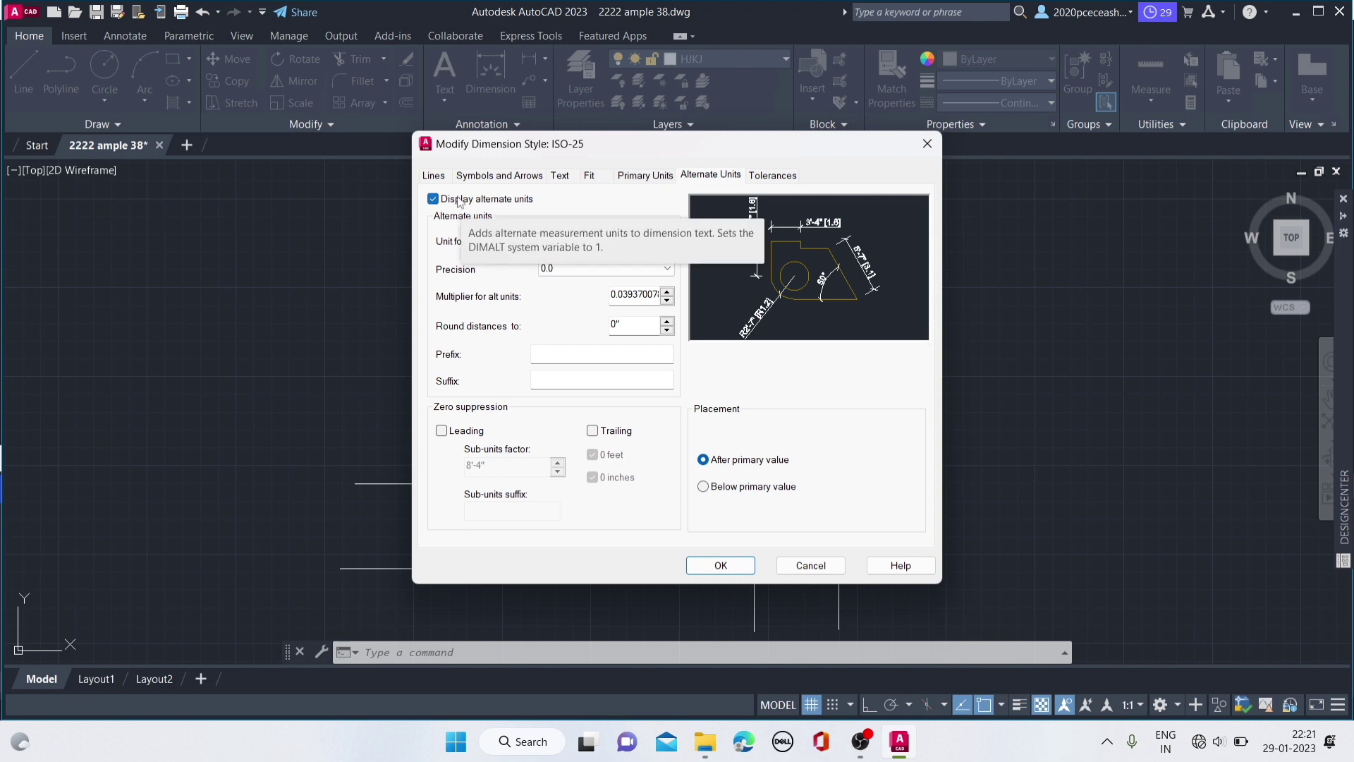
Step: Switch off alternate units for ISO-25, accept the style changes and close the style manager
left_click(434, 200)
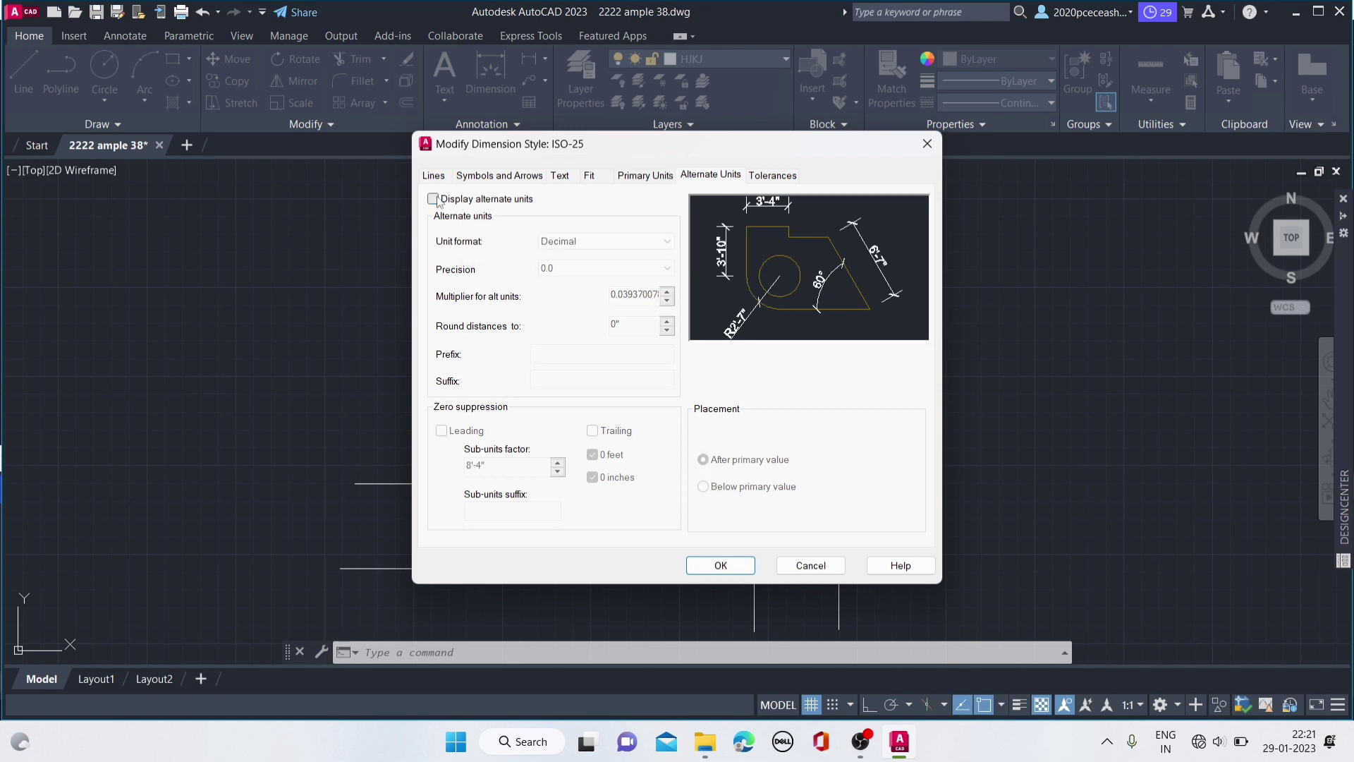
left_click(433, 176)
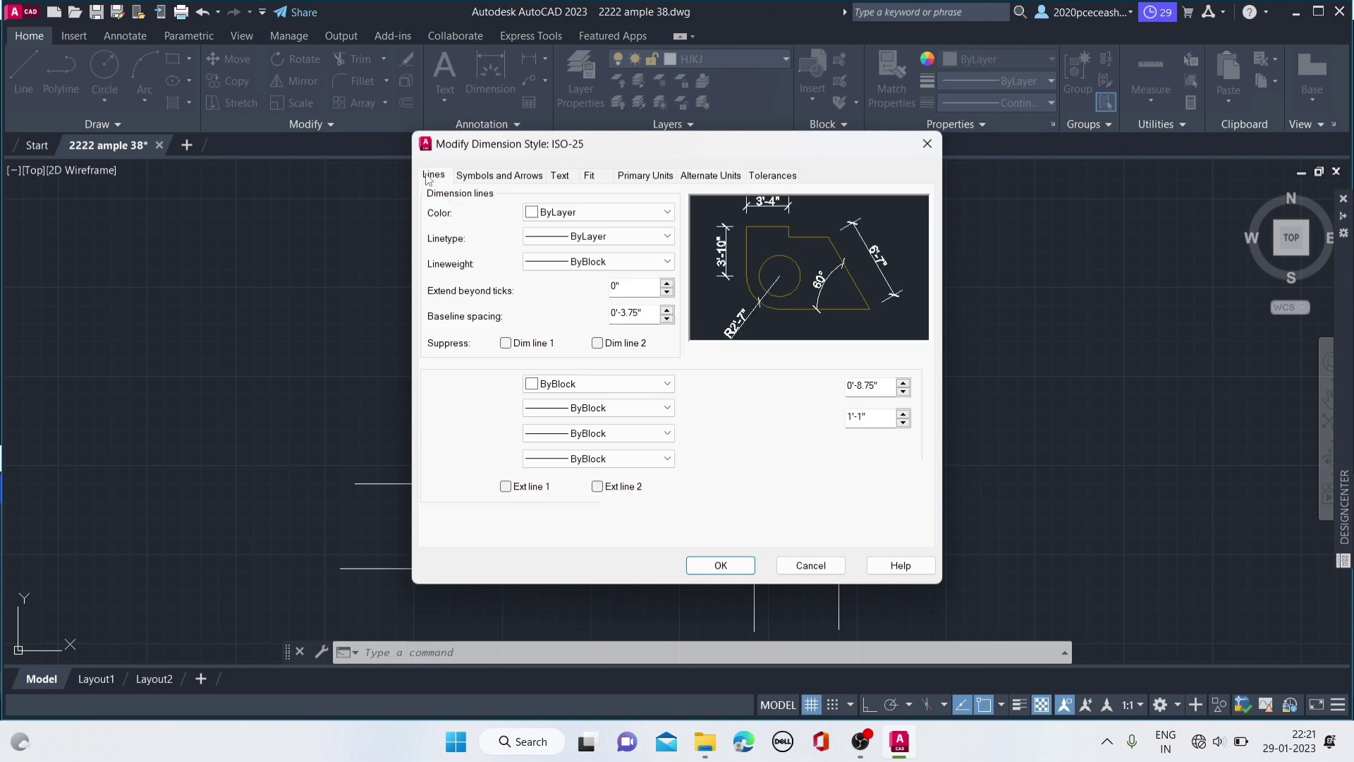
left_click(734, 567)
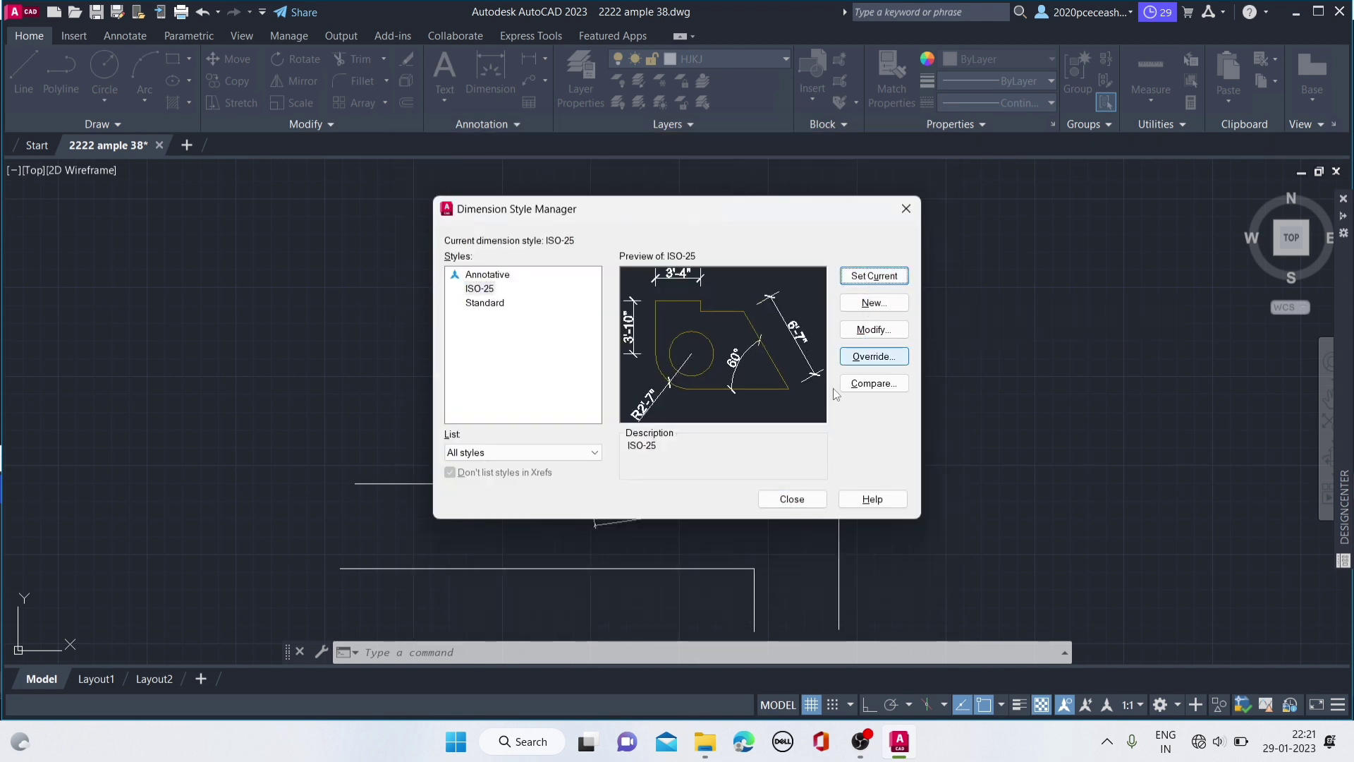
left_click(790, 499)
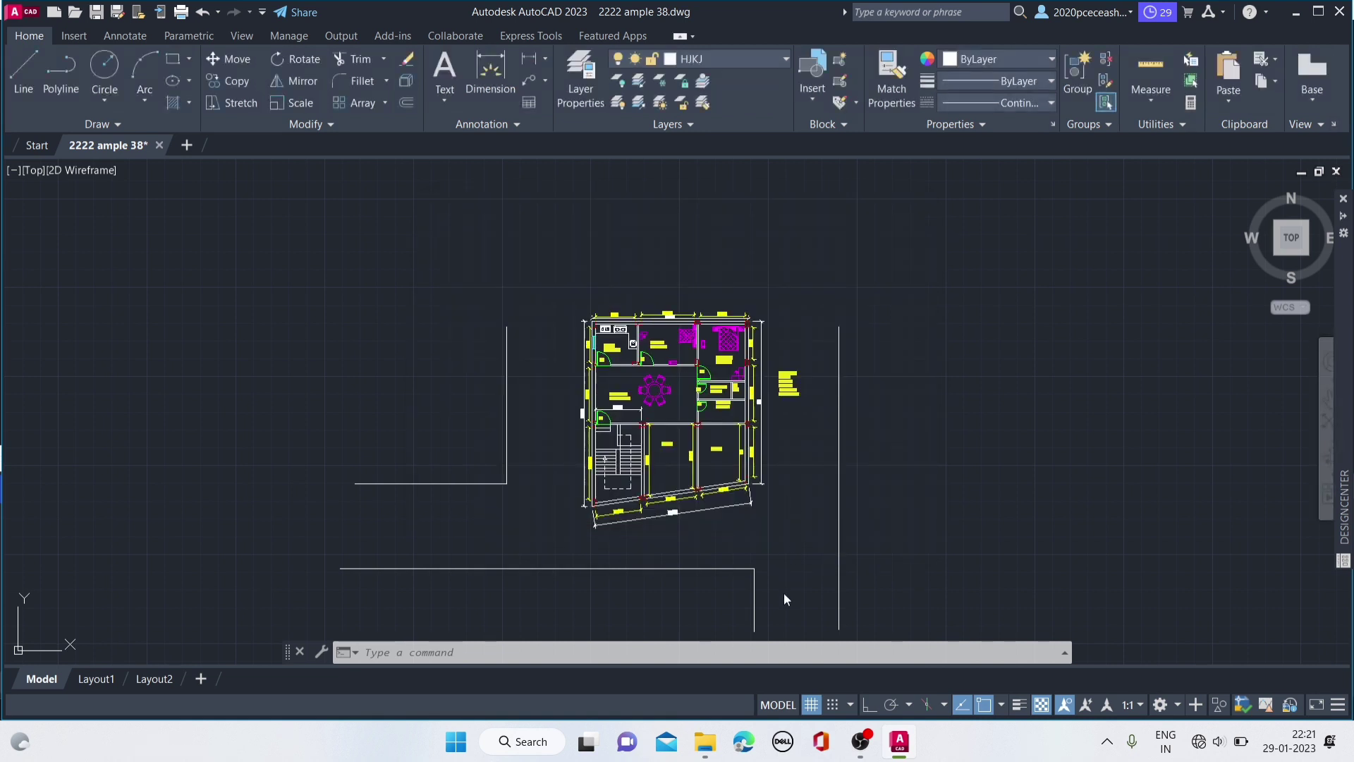